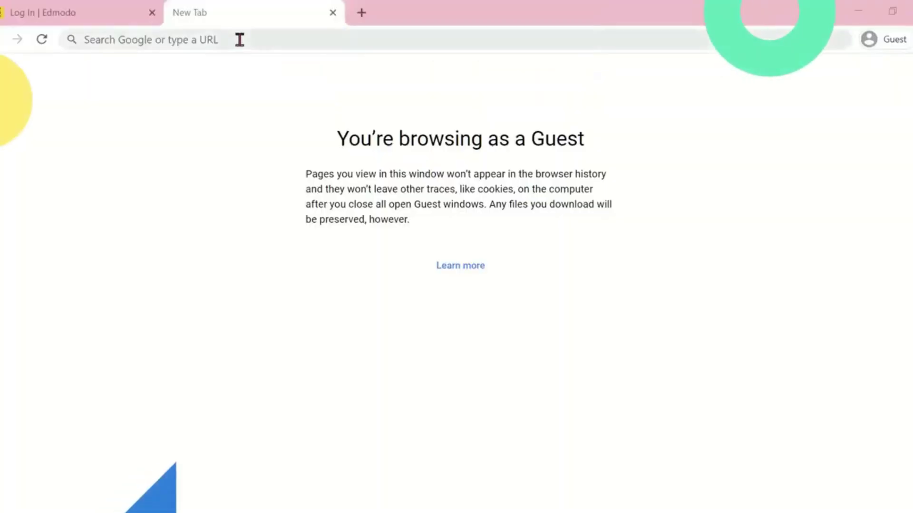
Enter edmodo.com in the address bar with the On-Screen Keyboard and load the Edmodo home page
{"action": "left_click", "coordinate": [239, 39]}
{"action": "key", "text": "ctrl+super+o"}
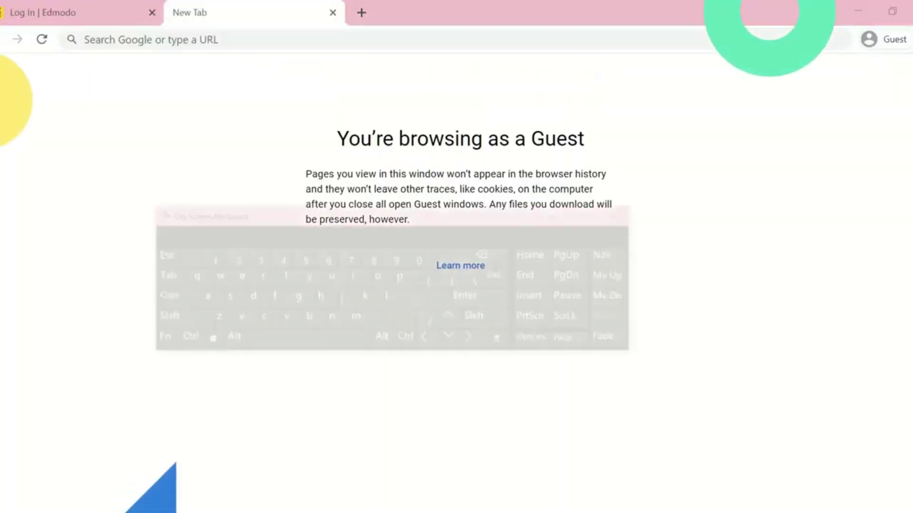
{"action": "left_click", "coordinate": [171, 215]}
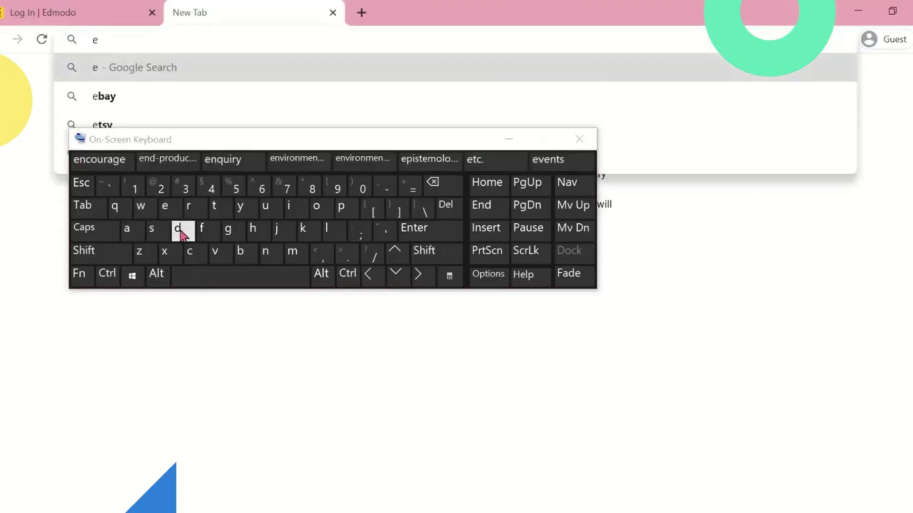
{"action": "left_click", "coordinate": [178, 229]}
{"action": "left_click", "coordinate": [292, 252]}
{"action": "left_click", "coordinate": [318, 218]}
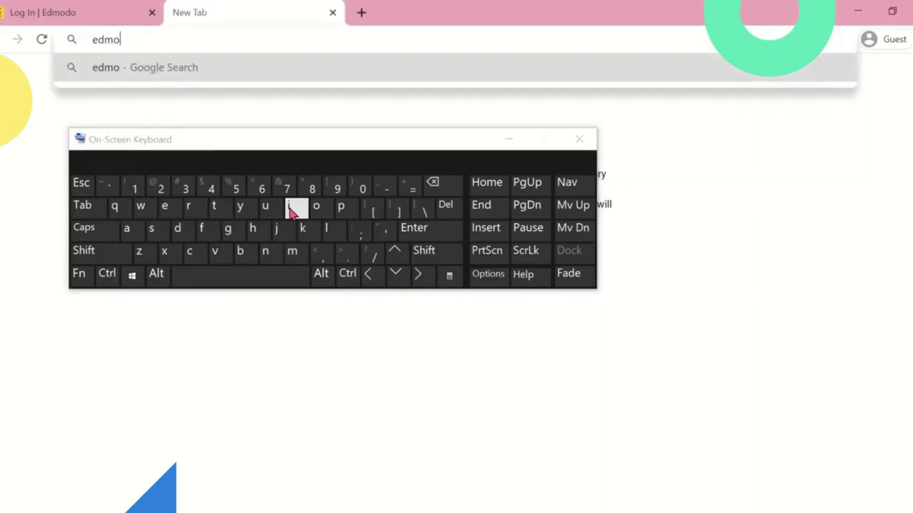
{"action": "left_click", "coordinate": [177, 230]}
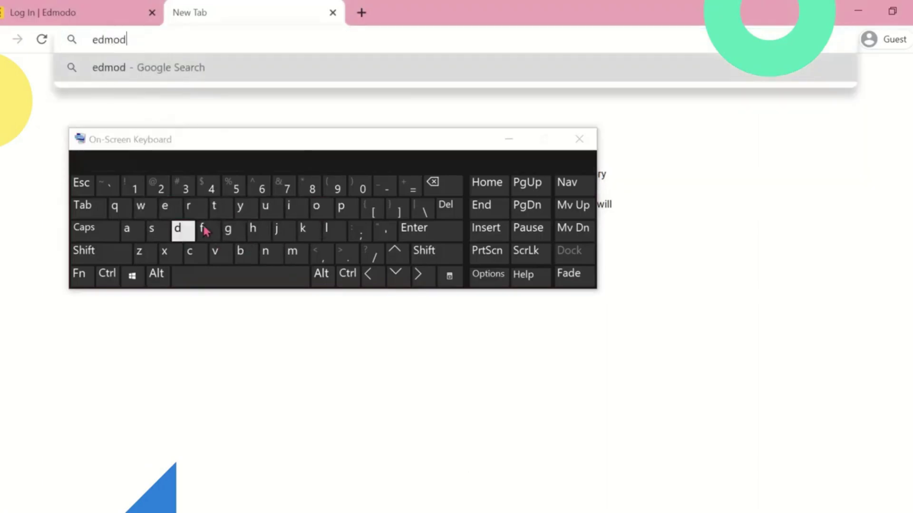
{"action": "left_click", "coordinate": [325, 209]}
{"action": "left_click", "coordinate": [347, 256]}
{"action": "left_click", "coordinate": [195, 259]}
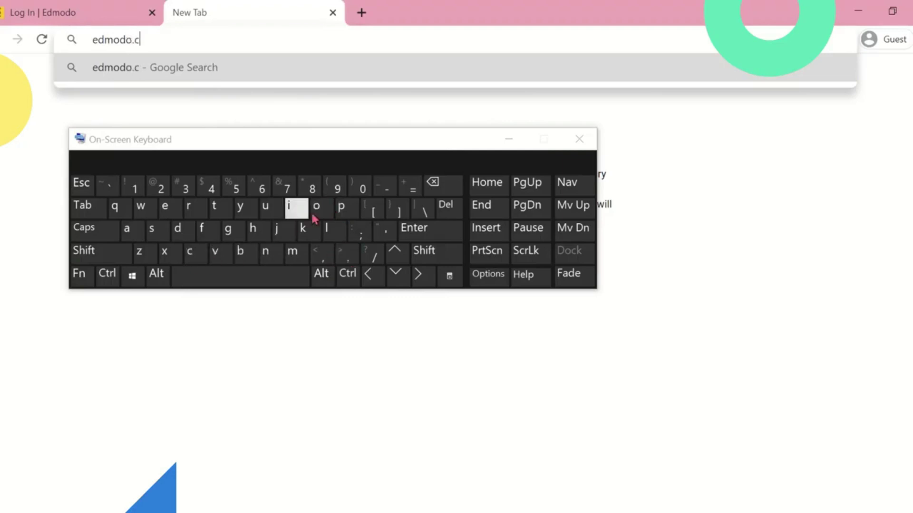
{"action": "left_click", "coordinate": [317, 209]}
{"action": "left_click", "coordinate": [294, 254]}
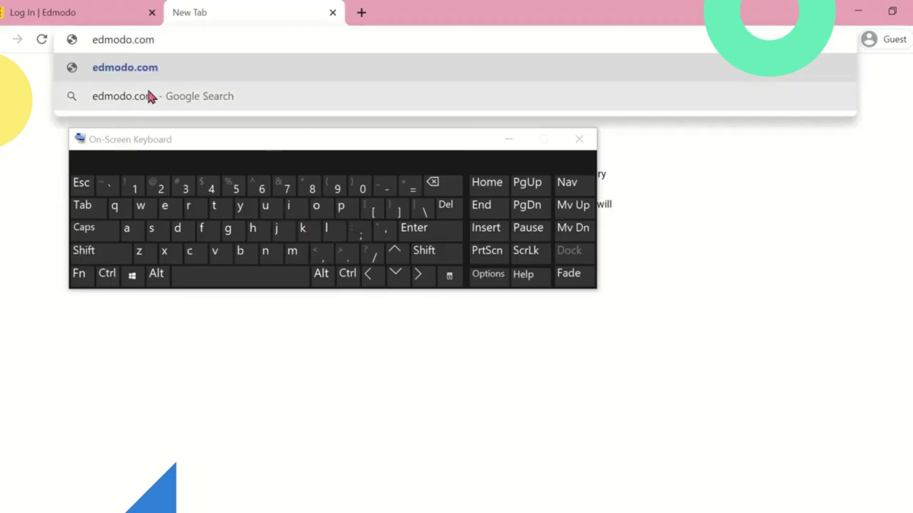
{"action": "left_click", "coordinate": [408, 230]}
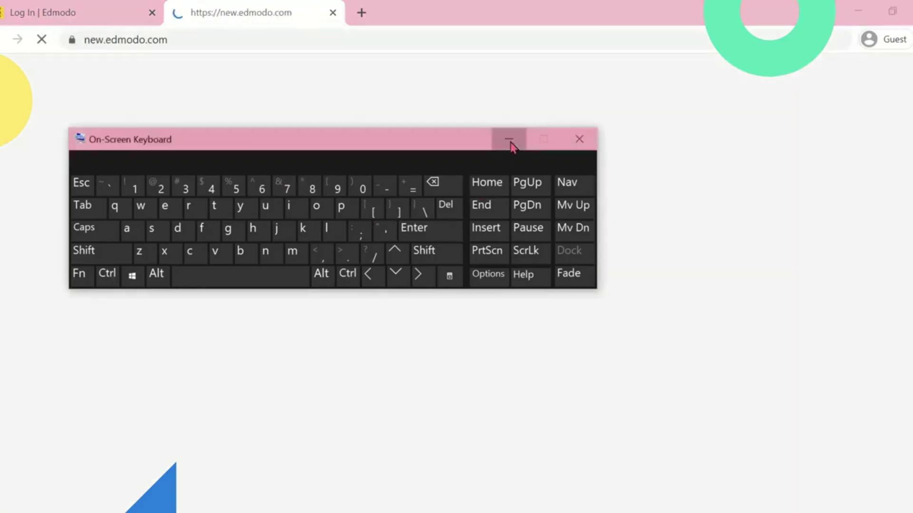
{"action": "left_click", "coordinate": [509, 139]}
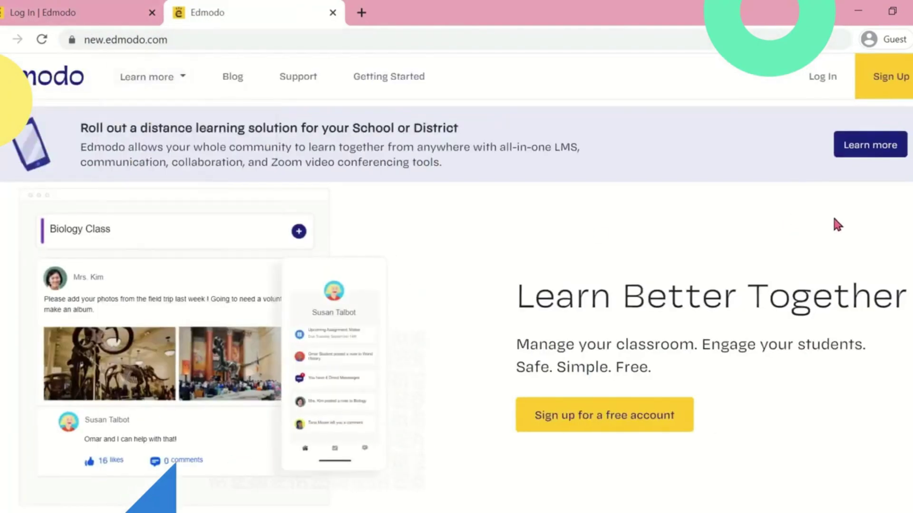
Log in to the student account with its username and password to reach the home feed
{"action": "left_click", "coordinate": [821, 77]}
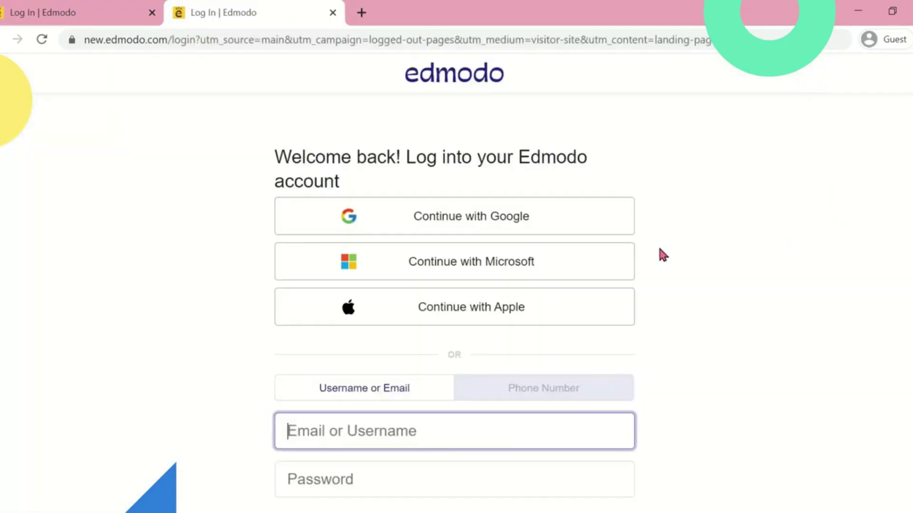
{"action": "scroll", "coordinate": [685, 275], "scroll_direction": "down", "scroll_amount": 4}
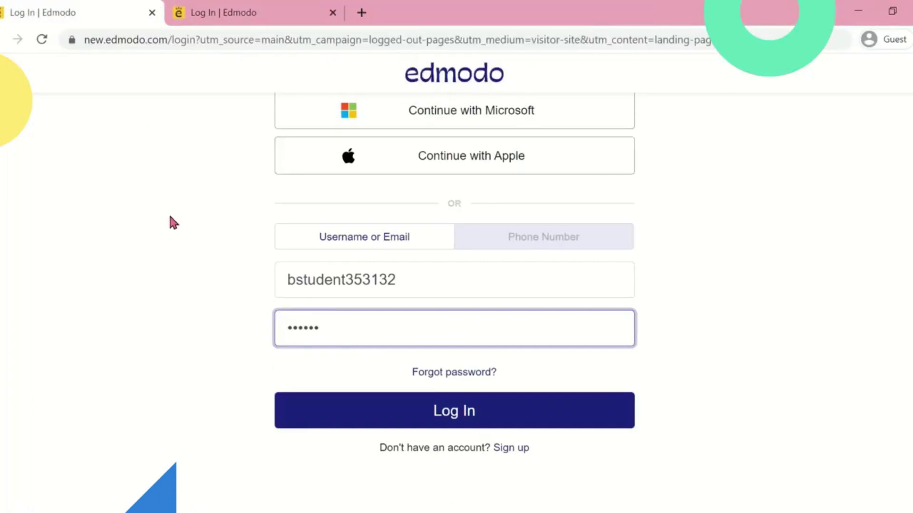
{"action": "left_click", "coordinate": [468, 425]}
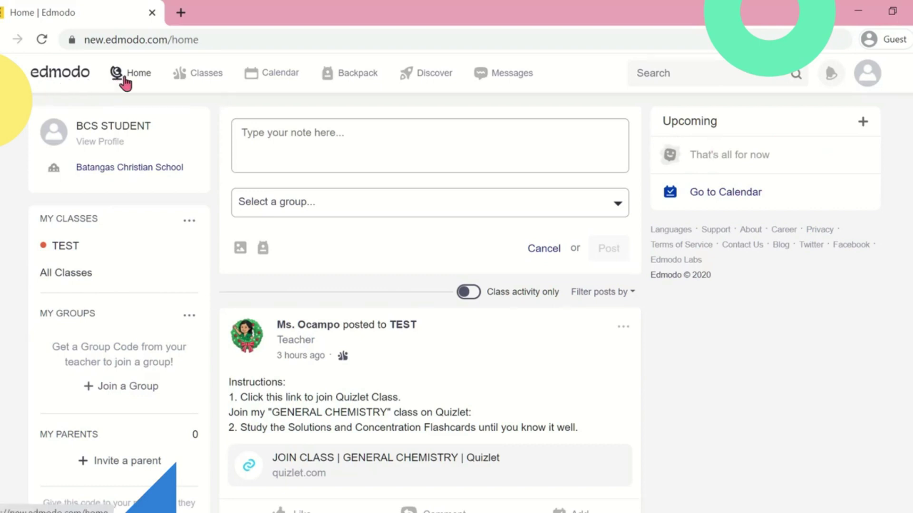
Visit Class Management and the TEST class Progress page, then return to My Classes
{"action": "mouse_move", "coordinate": [189, 81]}
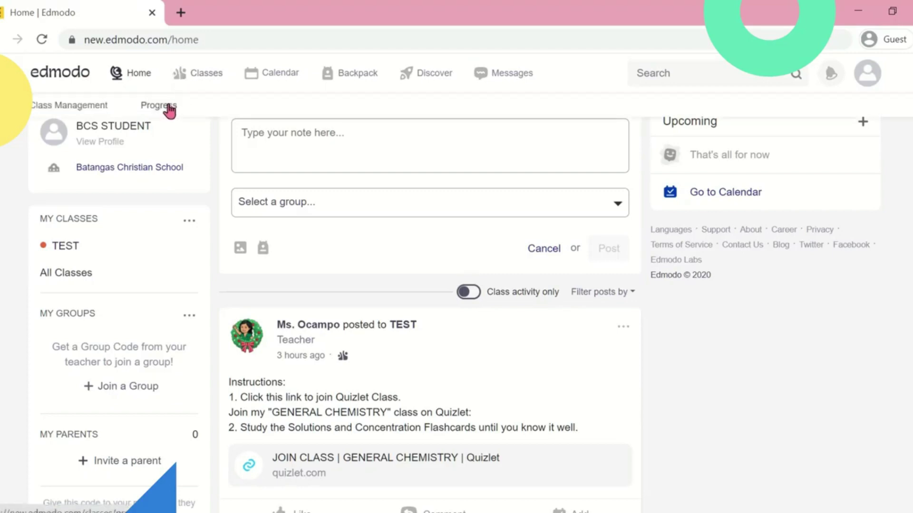
{"action": "left_click", "coordinate": [88, 109]}
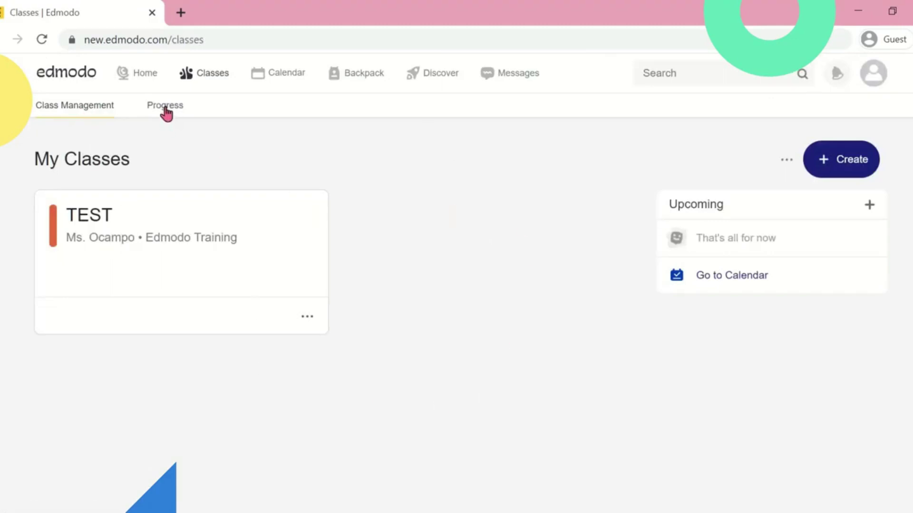
{"action": "left_click", "coordinate": [165, 113]}
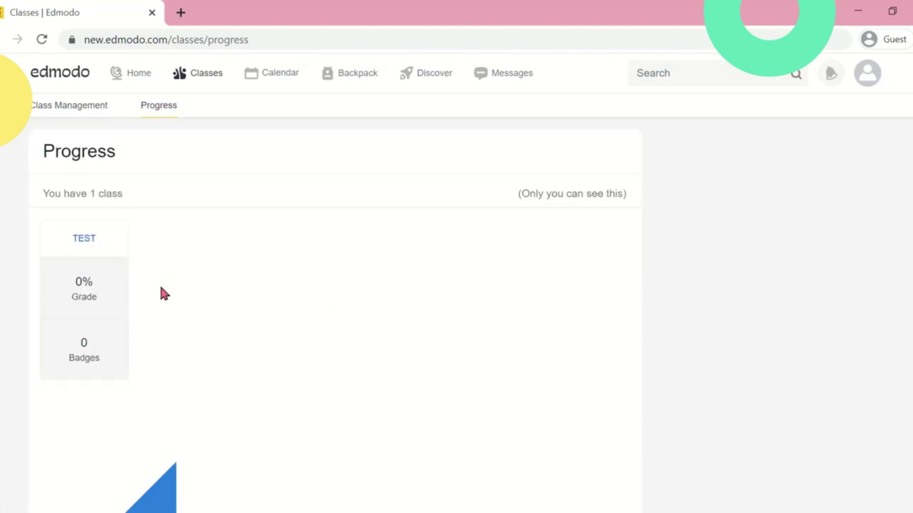
{"action": "left_click", "coordinate": [192, 75]}
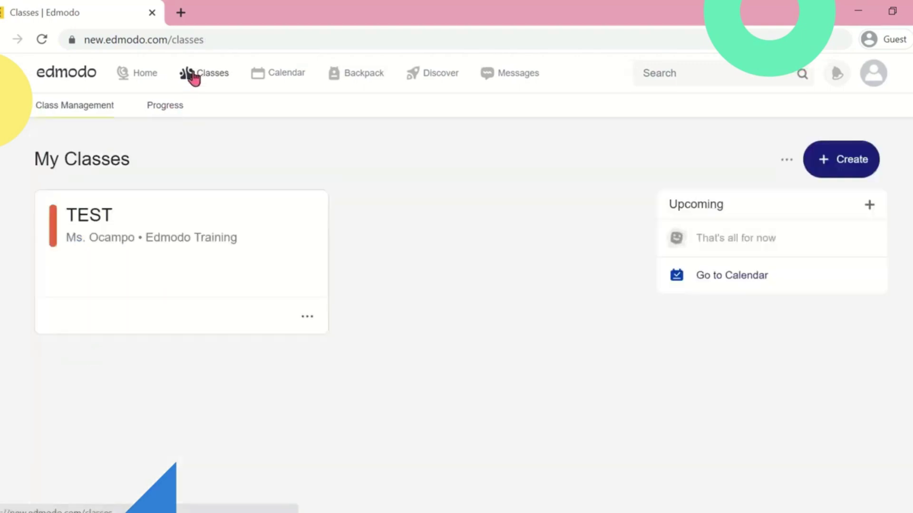
Open the calendar and try its Week and Day views
{"action": "left_click", "coordinate": [275, 74]}
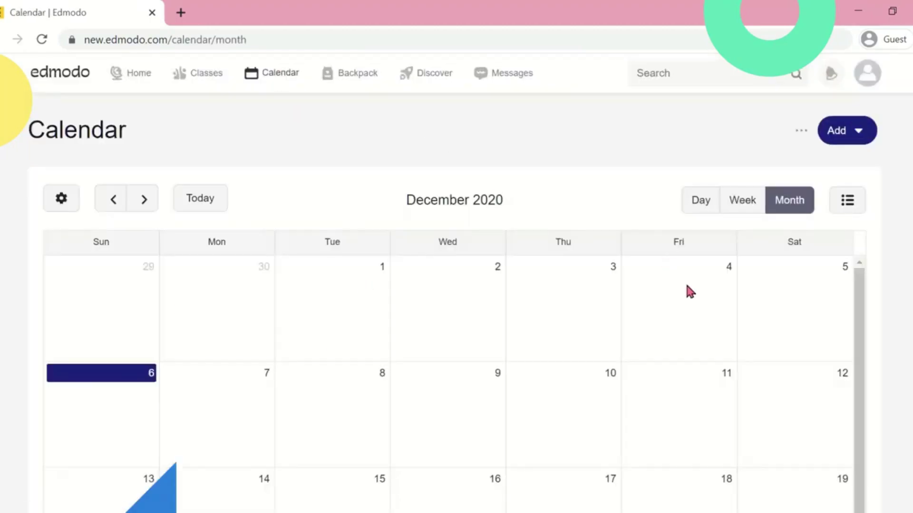
{"action": "scroll", "coordinate": [890, 266], "scroll_direction": "down", "scroll_amount": 7}
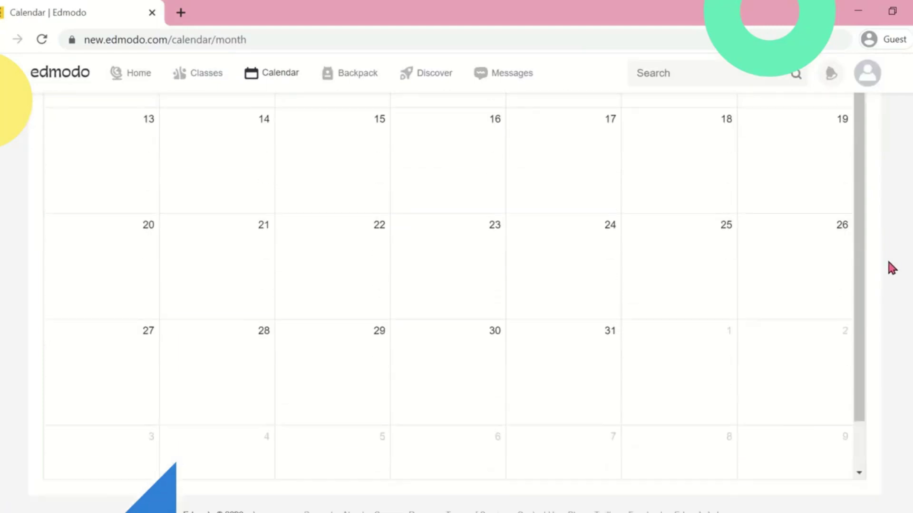
{"action": "scroll", "coordinate": [891, 268], "scroll_direction": "up", "scroll_amount": 7}
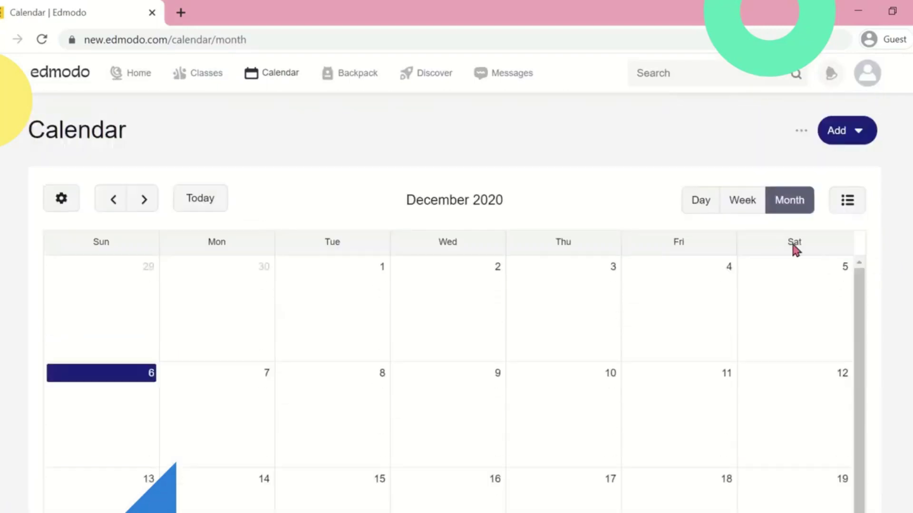
{"action": "left_click", "coordinate": [741, 204]}
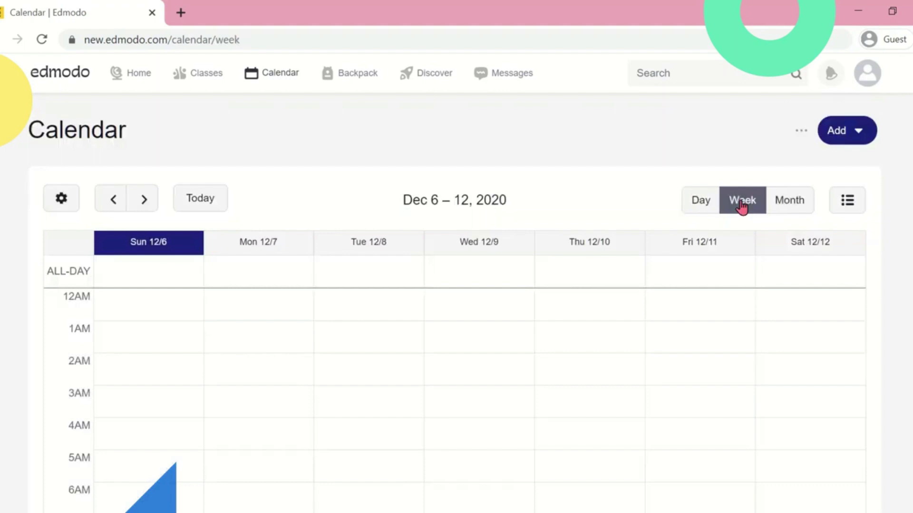
{"action": "left_click", "coordinate": [694, 204]}
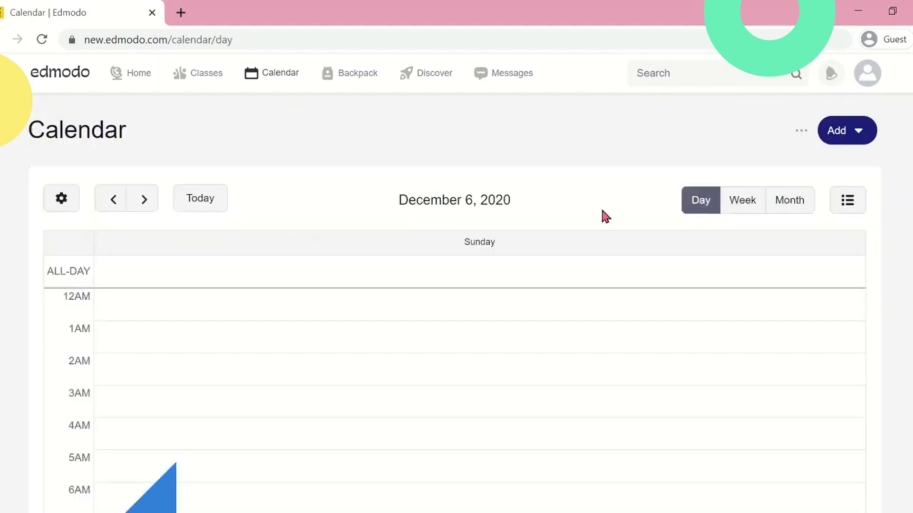
Pick the TEST class calendar, return to Month view, and hide the calendars list
{"action": "left_click", "coordinate": [68, 206]}
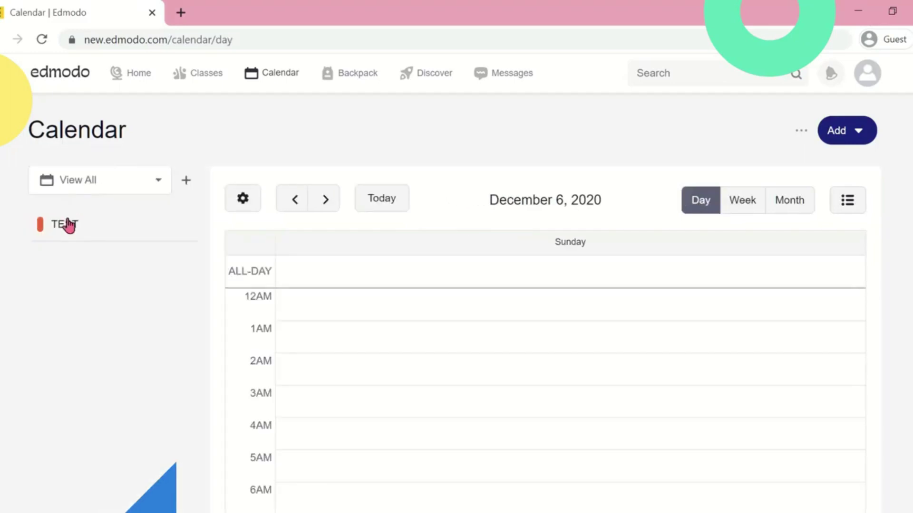
{"action": "left_click", "coordinate": [68, 234]}
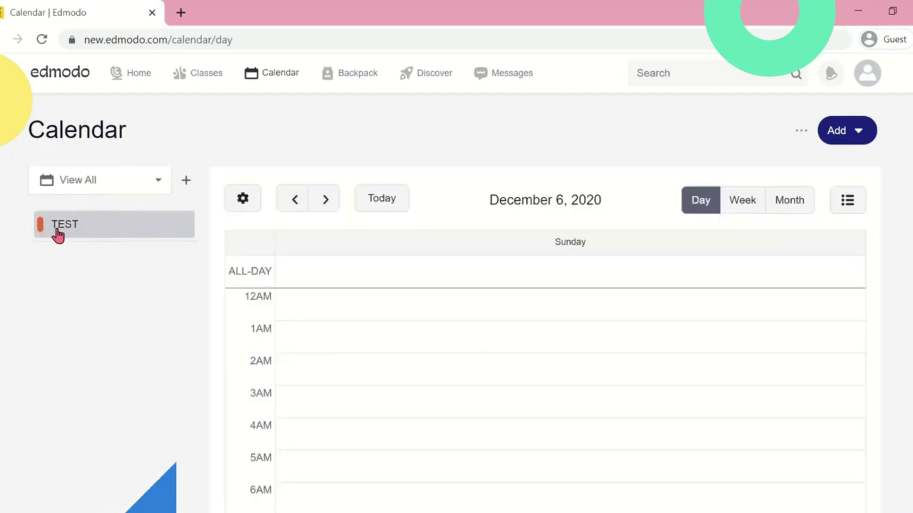
{"action": "left_click", "coordinate": [798, 209]}
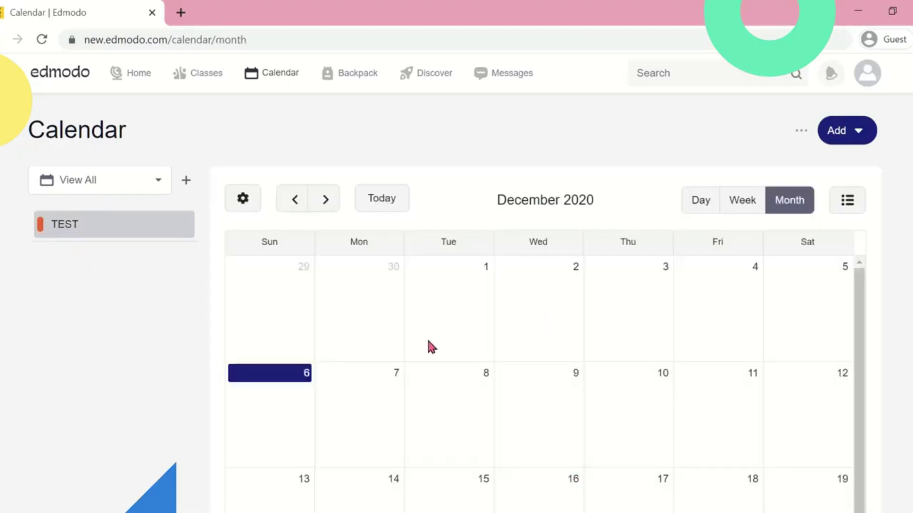
{"action": "left_click", "coordinate": [241, 199]}
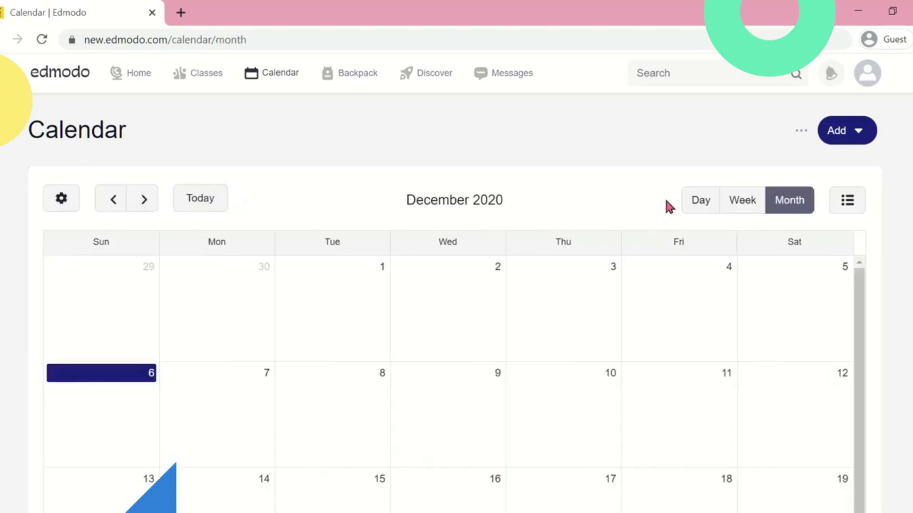
Switch the calendar to schedule view and check its status filter choices
{"action": "left_click", "coordinate": [852, 206]}
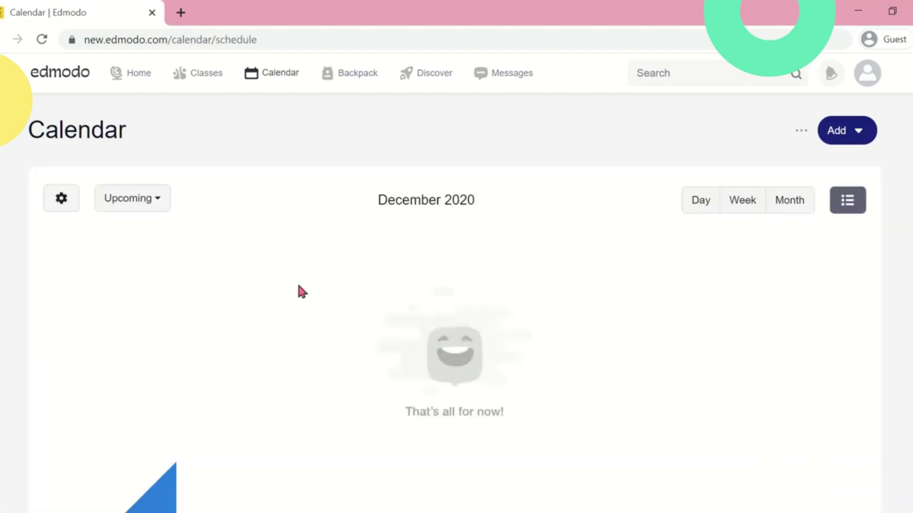
{"action": "scroll", "coordinate": [596, 290], "scroll_direction": "down", "scroll_amount": 4}
{"action": "scroll", "coordinate": [596, 291], "scroll_direction": "up", "scroll_amount": 4}
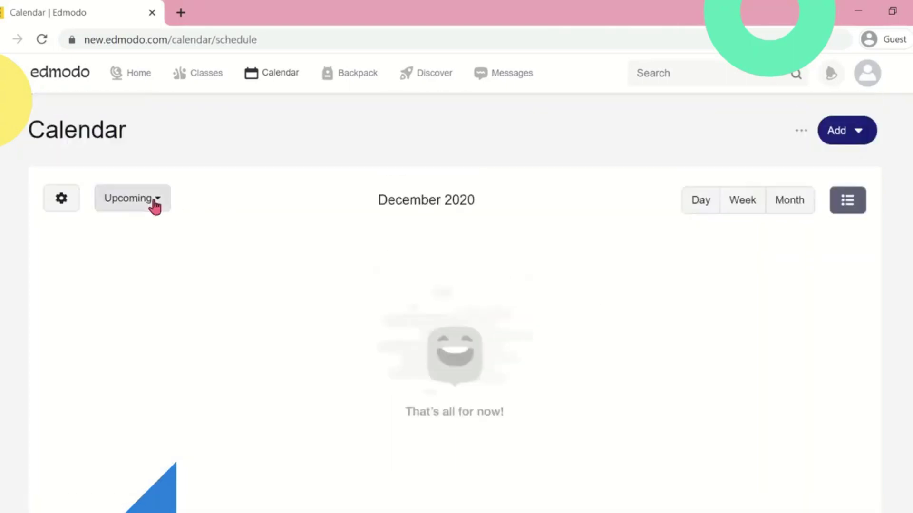
{"action": "left_click", "coordinate": [153, 201]}
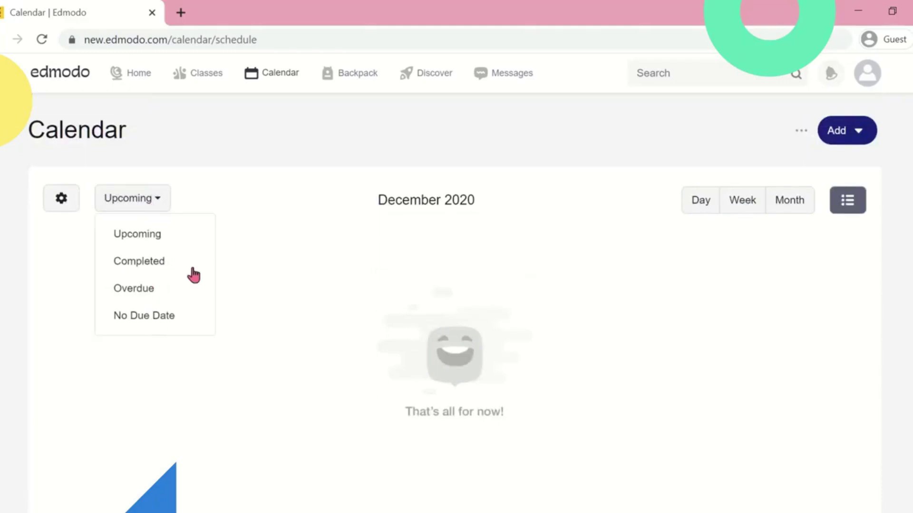
{"action": "left_click", "coordinate": [278, 202]}
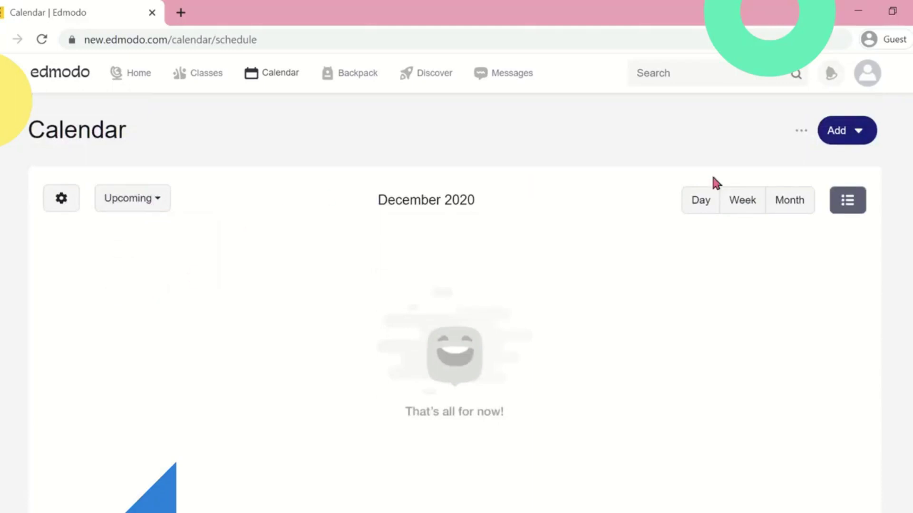
Check the calendar's add and more-options menus, then open Backpack listing untitled.docx
{"action": "left_click", "coordinate": [870, 140]}
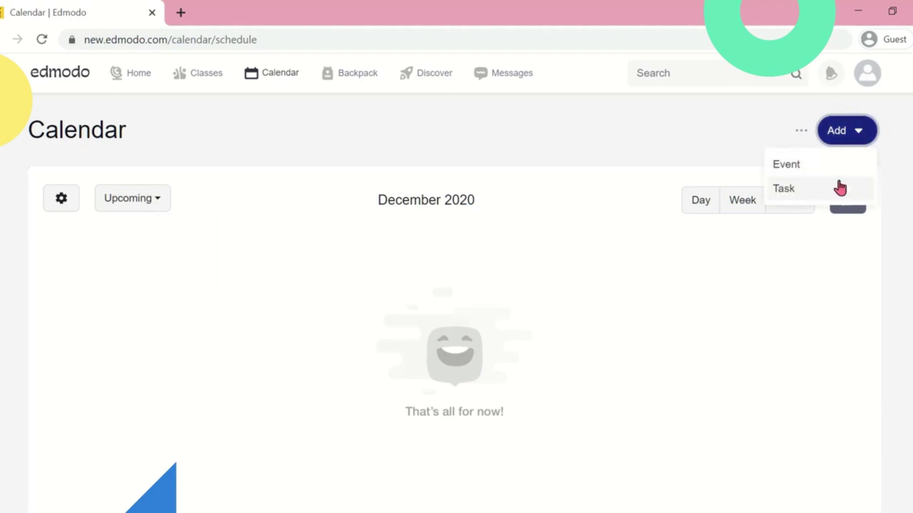
{"action": "left_click", "coordinate": [840, 138]}
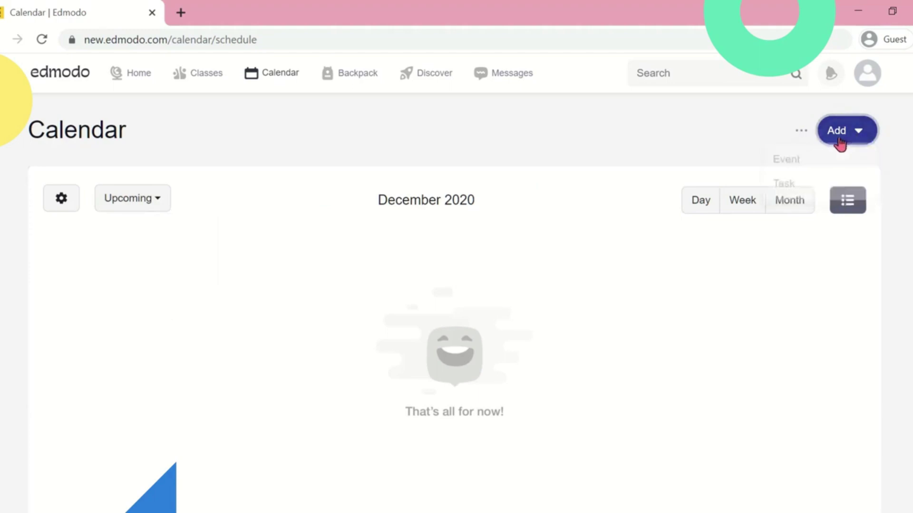
{"action": "left_click", "coordinate": [798, 134]}
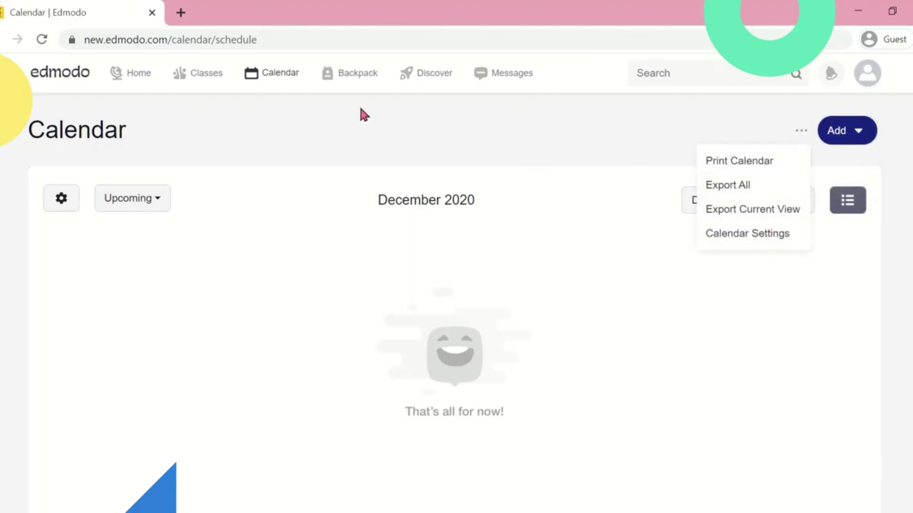
{"action": "left_click", "coordinate": [341, 81]}
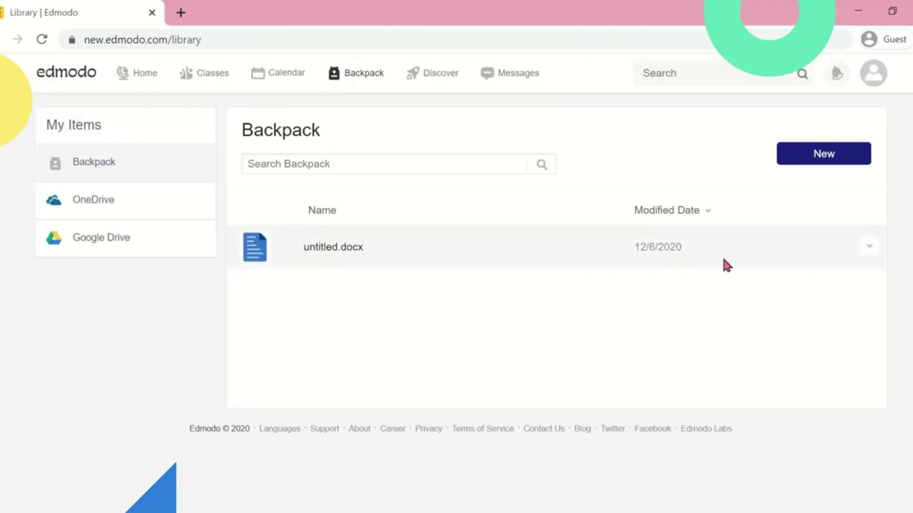
{"action": "left_click", "coordinate": [837, 155]}
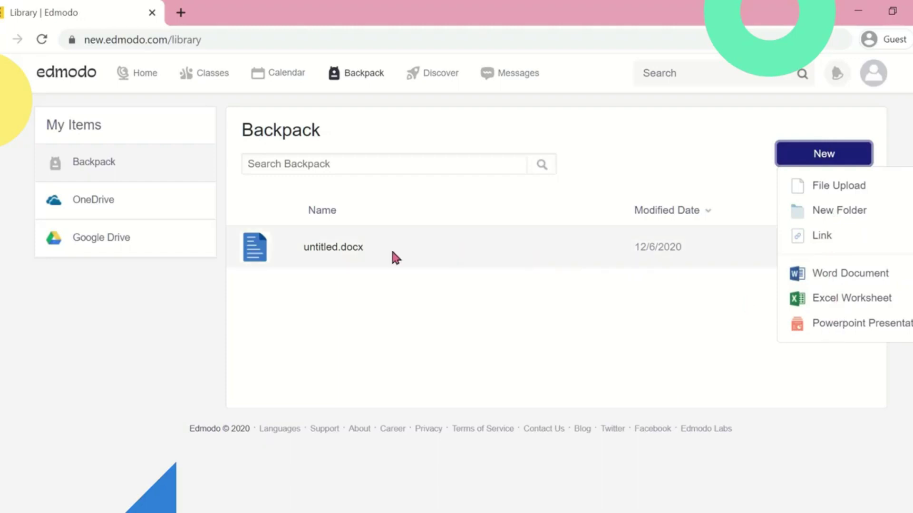
{"action": "left_click", "coordinate": [342, 288]}
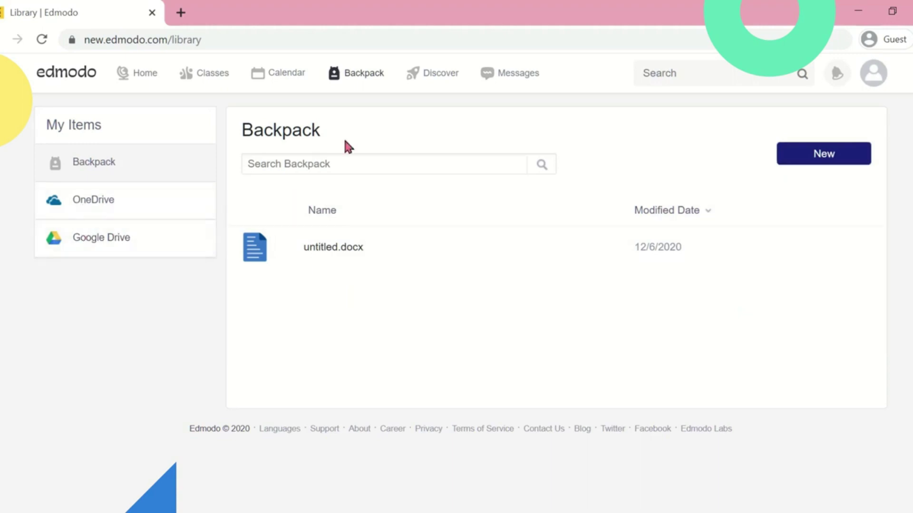
Open Discover and browse the teacher-shared videos and Games carousels down the page
{"action": "left_click", "coordinate": [431, 80]}
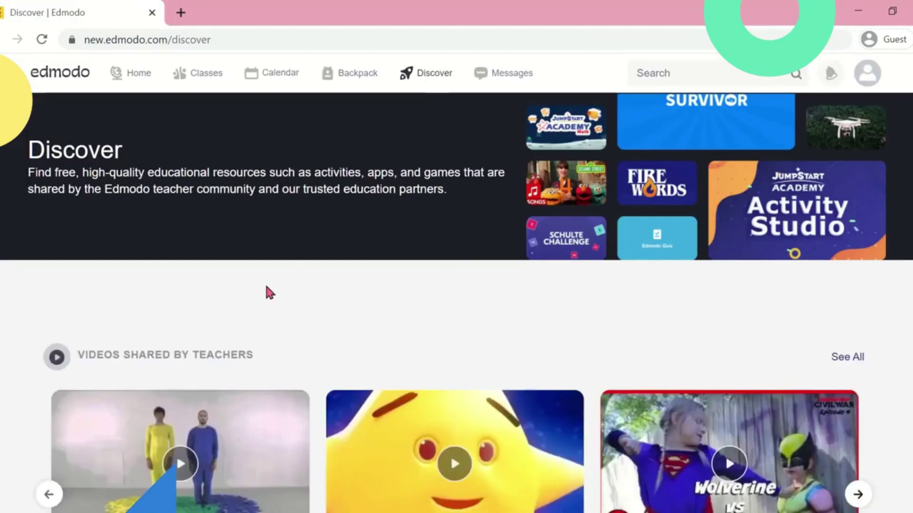
{"action": "scroll", "coordinate": [901, 307], "scroll_direction": "down", "scroll_amount": 3}
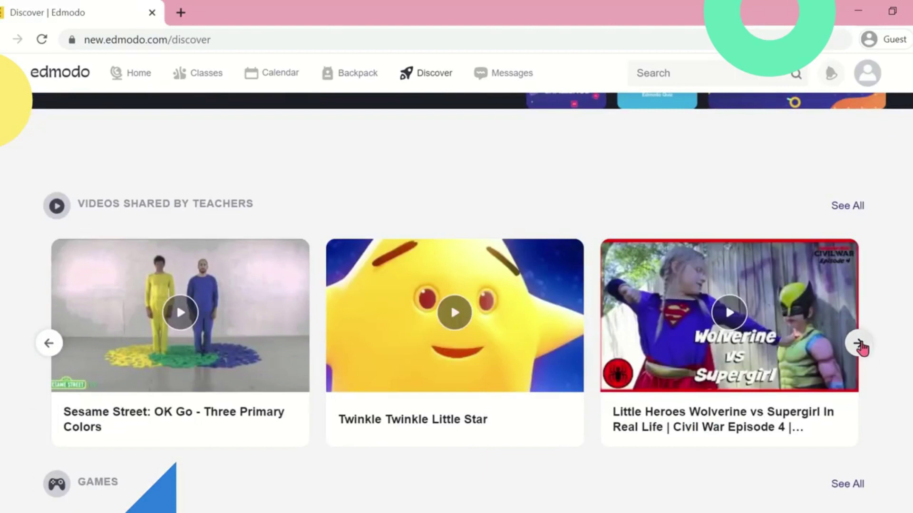
{"action": "left_click", "coordinate": [859, 346]}
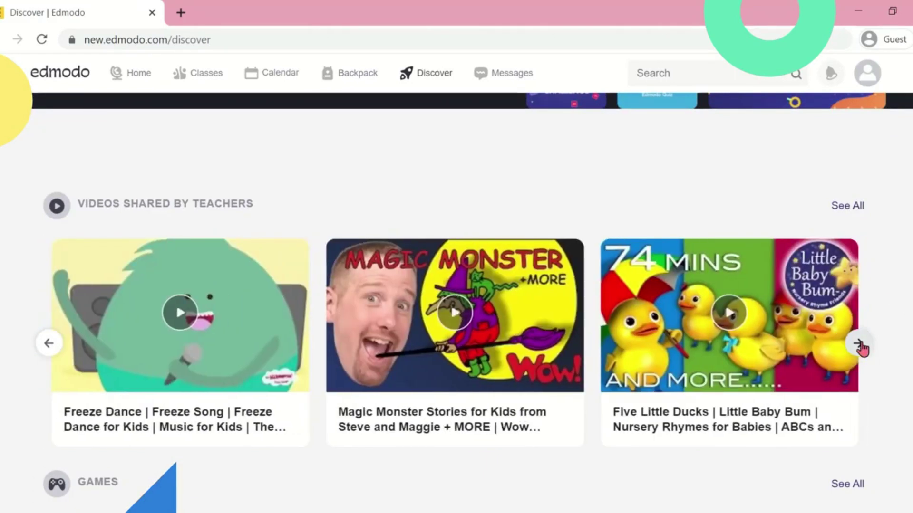
{"action": "left_click", "coordinate": [859, 344]}
{"action": "scroll", "coordinate": [896, 320], "scroll_direction": "down", "scroll_amount": 5}
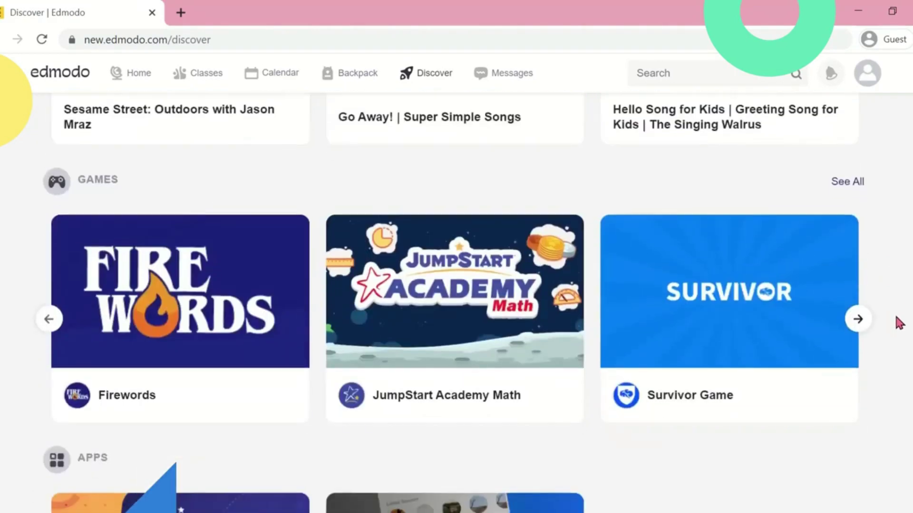
{"action": "left_click", "coordinate": [856, 324]}
{"action": "scroll", "coordinate": [901, 327], "scroll_direction": "down", "scroll_amount": 3}
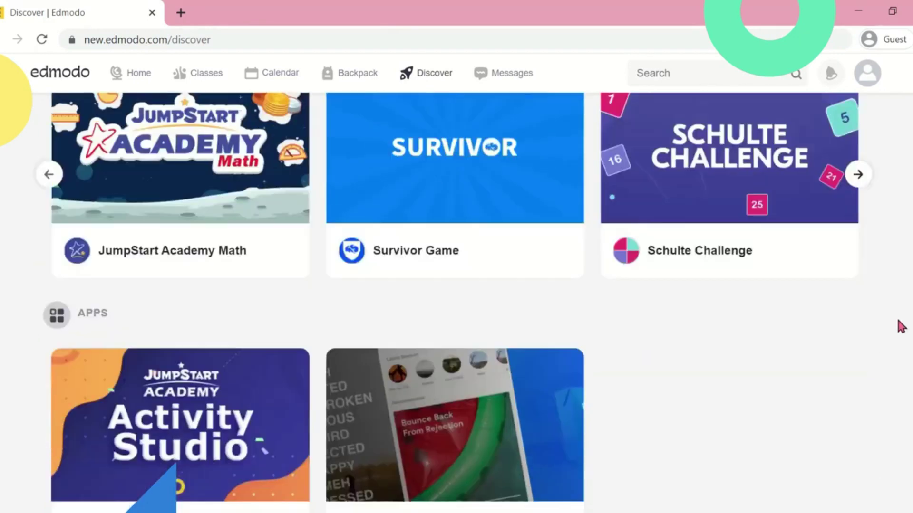
{"action": "scroll", "coordinate": [901, 327], "scroll_direction": "down", "scroll_amount": 3}
{"action": "scroll", "coordinate": [901, 327], "scroll_direction": "down", "scroll_amount": 3}
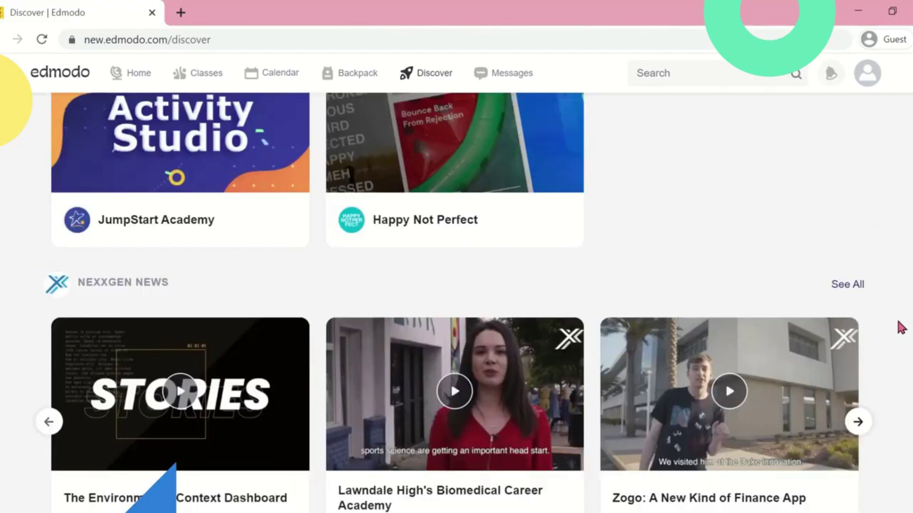
{"action": "scroll", "coordinate": [900, 329], "scroll_direction": "down", "scroll_amount": 6}
{"action": "scroll", "coordinate": [900, 329], "scroll_direction": "up", "scroll_amount": 3}
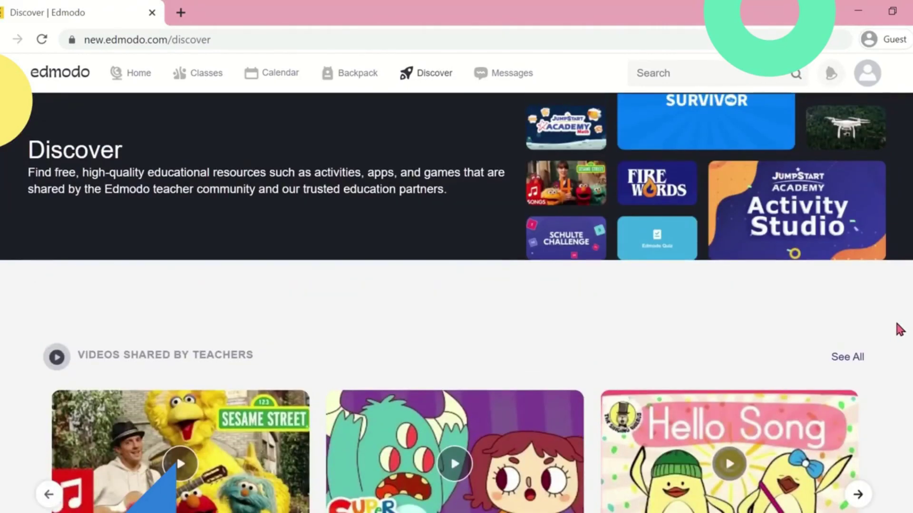
Open Messages and start a new blank message with empty recipient and body
{"action": "left_click", "coordinate": [502, 79]}
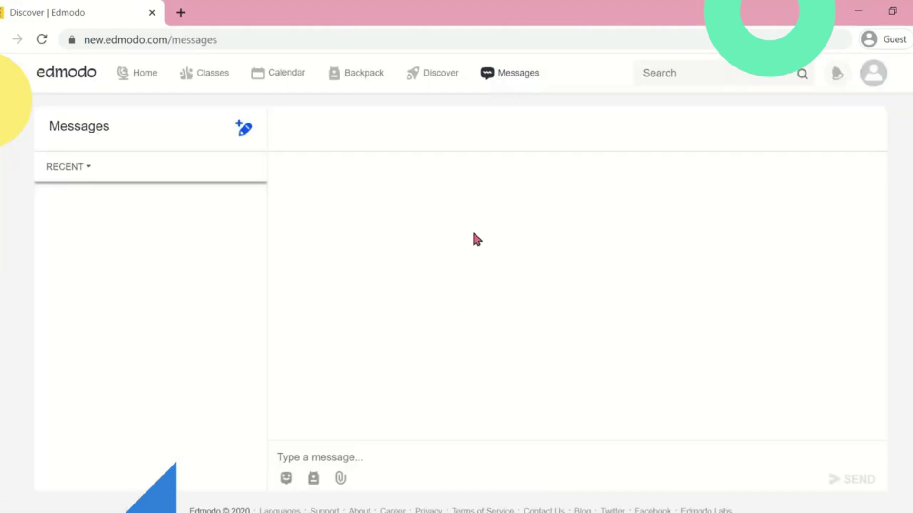
{"action": "left_click", "coordinate": [242, 130]}
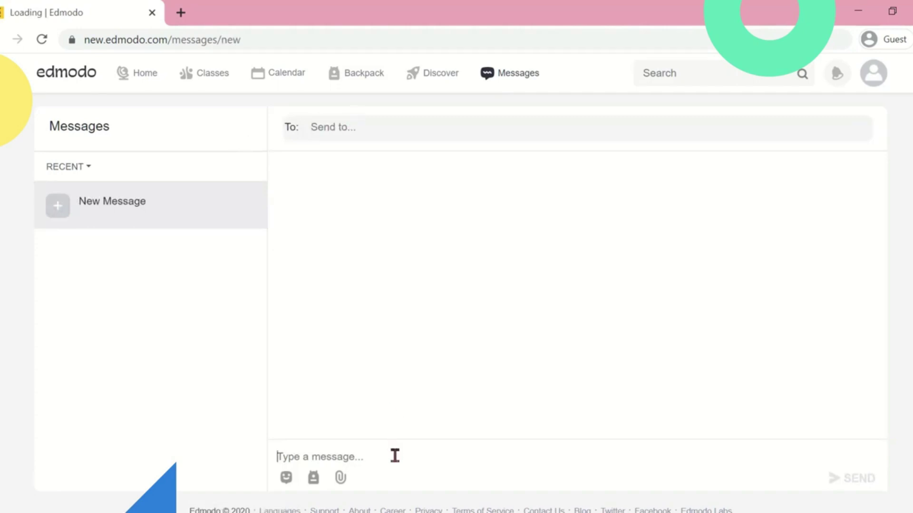
{"action": "left_click", "coordinate": [488, 455]}
{"action": "left_click", "coordinate": [724, 70]}
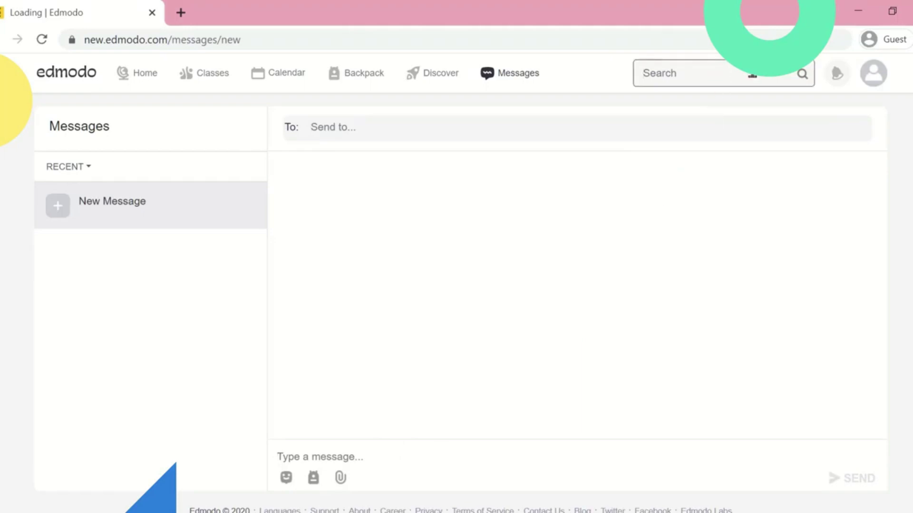
Check notifications, then go to the student's profile from the avatar menu
{"action": "left_click", "coordinate": [836, 73]}
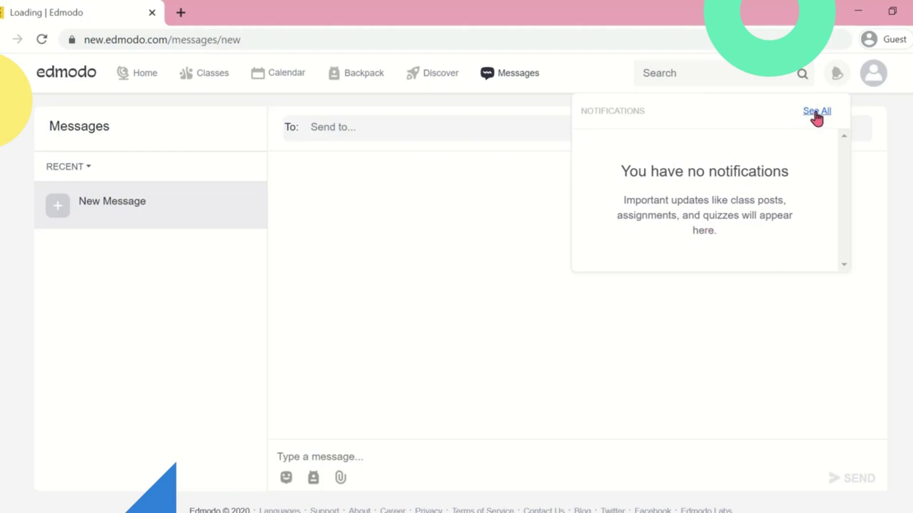
{"action": "left_click", "coordinate": [875, 75]}
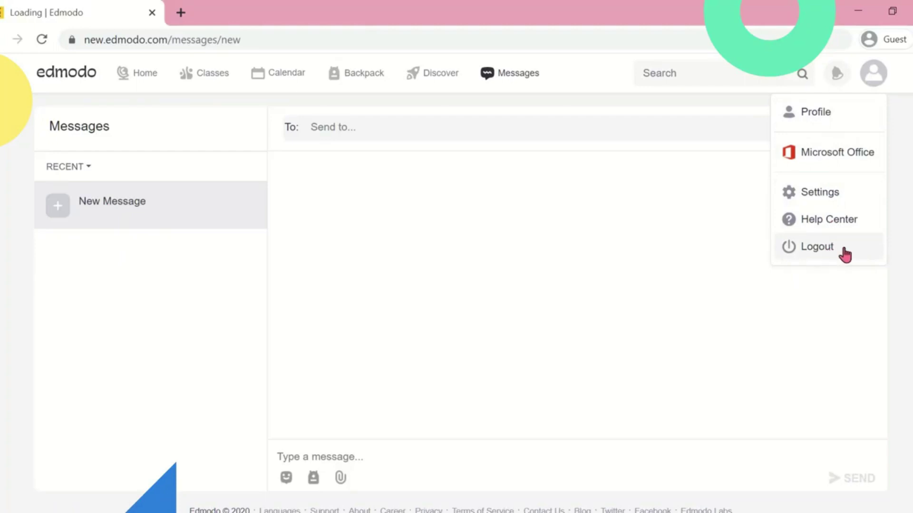
{"action": "left_click", "coordinate": [813, 123]}
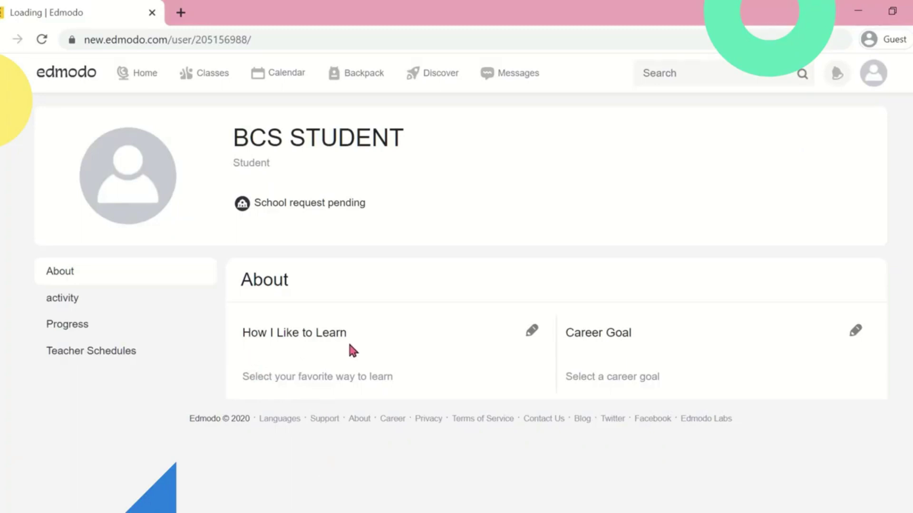
Compare Listening and Visually styles and select Visual for How I Like to Learn
{"action": "left_click", "coordinate": [530, 330]}
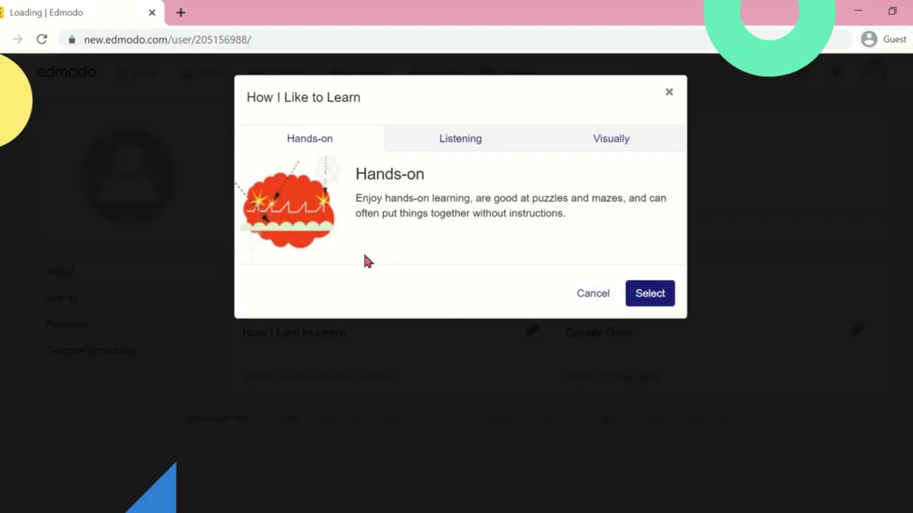
{"action": "left_click", "coordinate": [441, 145]}
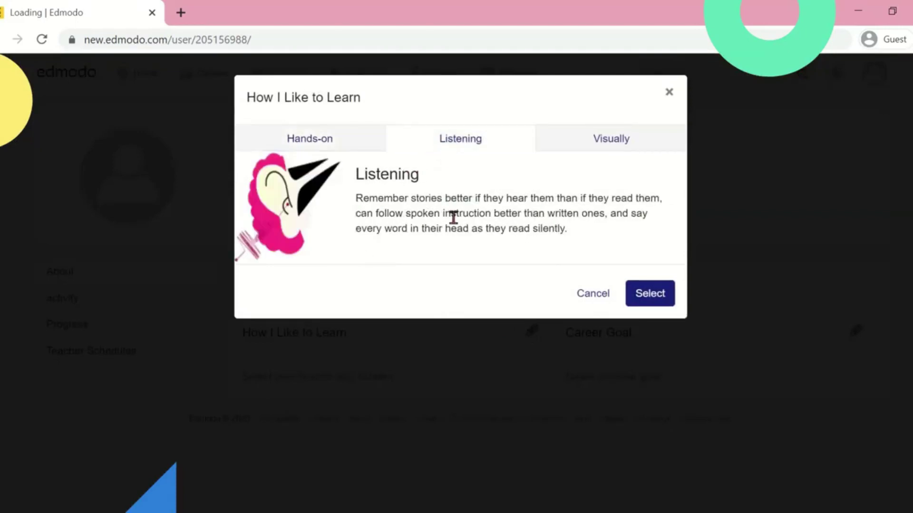
{"action": "left_click", "coordinate": [632, 146]}
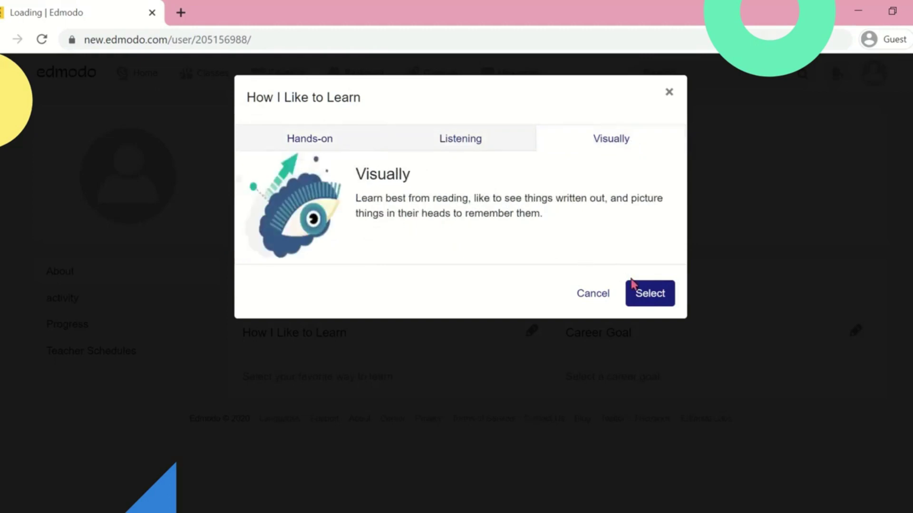
{"action": "left_click", "coordinate": [644, 295]}
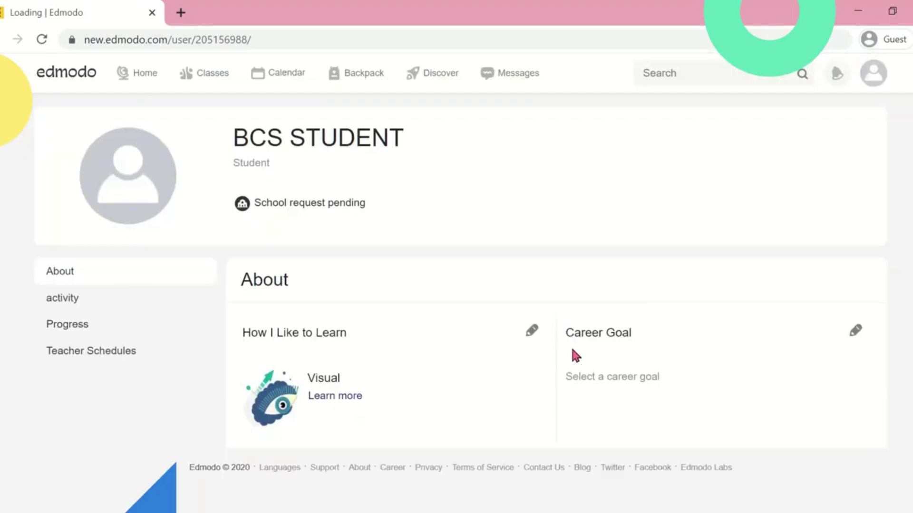
Open the Career Goal editor and browse the Computers and Helping People categories
{"action": "left_click", "coordinate": [855, 332]}
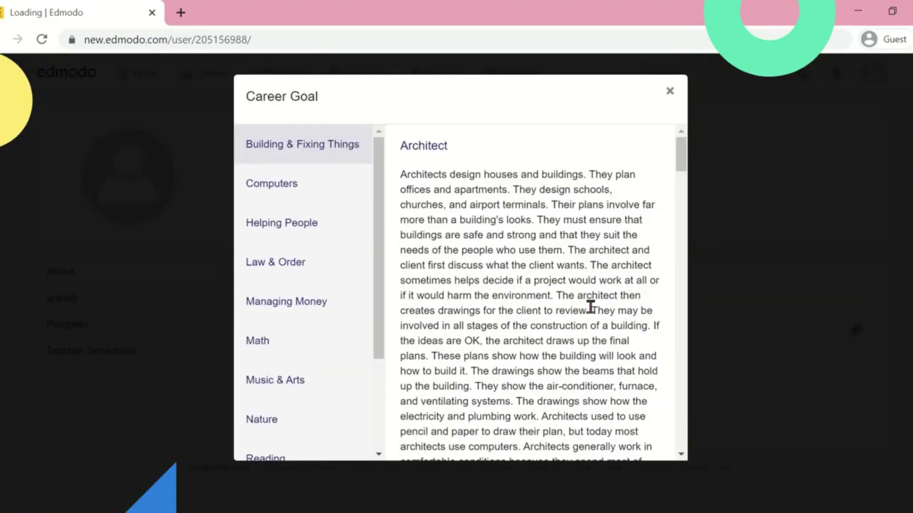
{"action": "scroll", "coordinate": [592, 308], "scroll_direction": "down", "scroll_amount": 8}
{"action": "scroll", "coordinate": [590, 308], "scroll_direction": "down", "scroll_amount": 10}
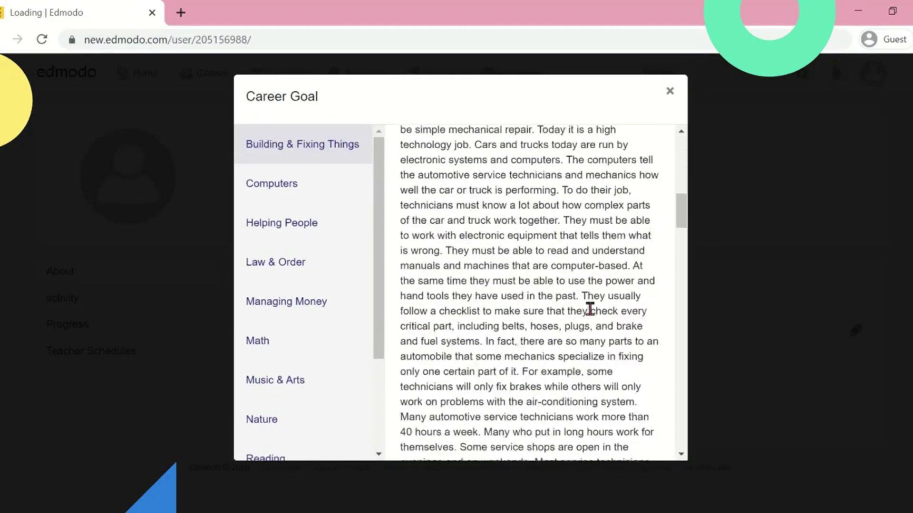
{"action": "left_click", "coordinate": [287, 188]}
{"action": "scroll", "coordinate": [520, 193], "scroll_direction": "down", "scroll_amount": 5}
{"action": "scroll", "coordinate": [522, 195], "scroll_direction": "up", "scroll_amount": 5}
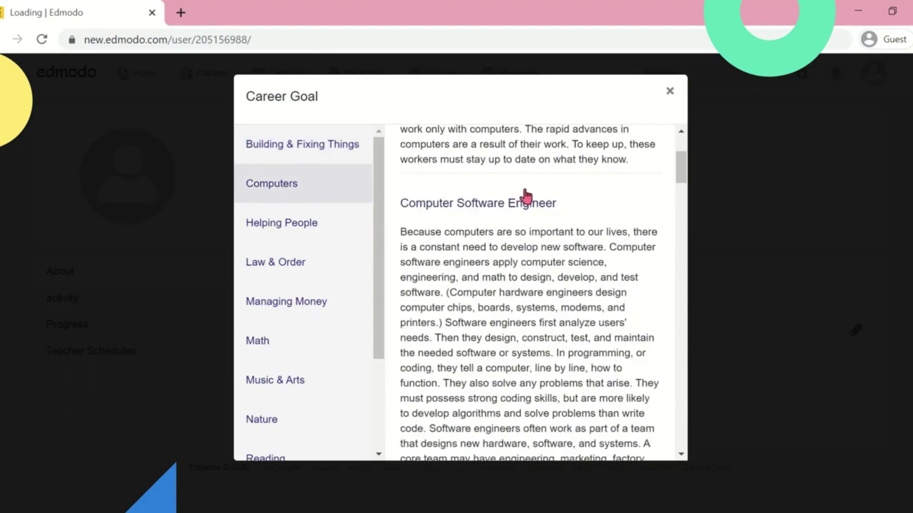
{"action": "left_click", "coordinate": [288, 237]}
{"action": "scroll", "coordinate": [491, 227], "scroll_direction": "down", "scroll_amount": 15}
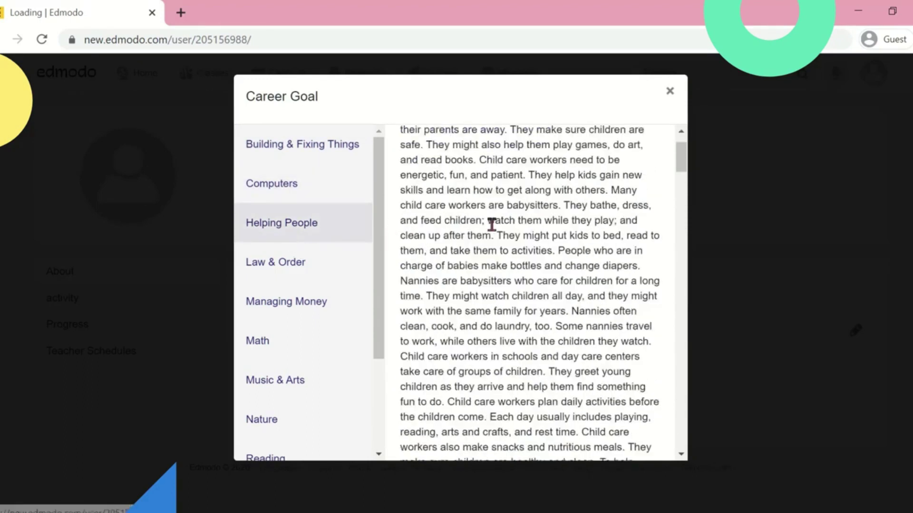
{"action": "scroll", "coordinate": [492, 227], "scroll_direction": "up", "scroll_amount": 5}
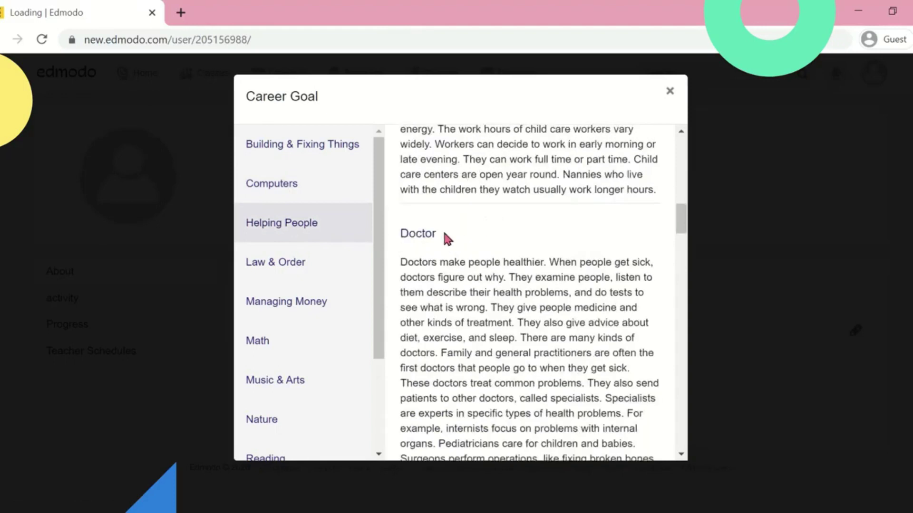
{"action": "scroll", "coordinate": [542, 247], "scroll_direction": "down", "scroll_amount": 10}
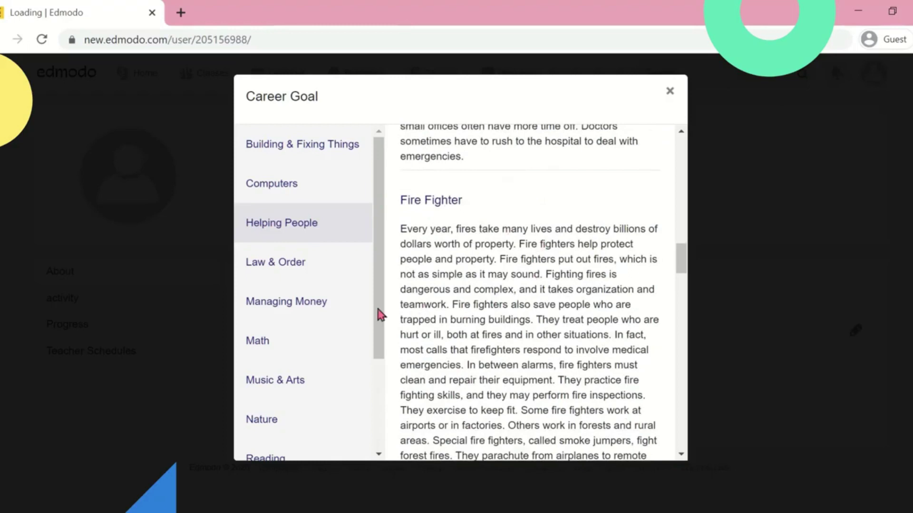
Browse Law & Order down to Lawyer and close, leaving Lawyer as the career goal
{"action": "left_click", "coordinate": [295, 274]}
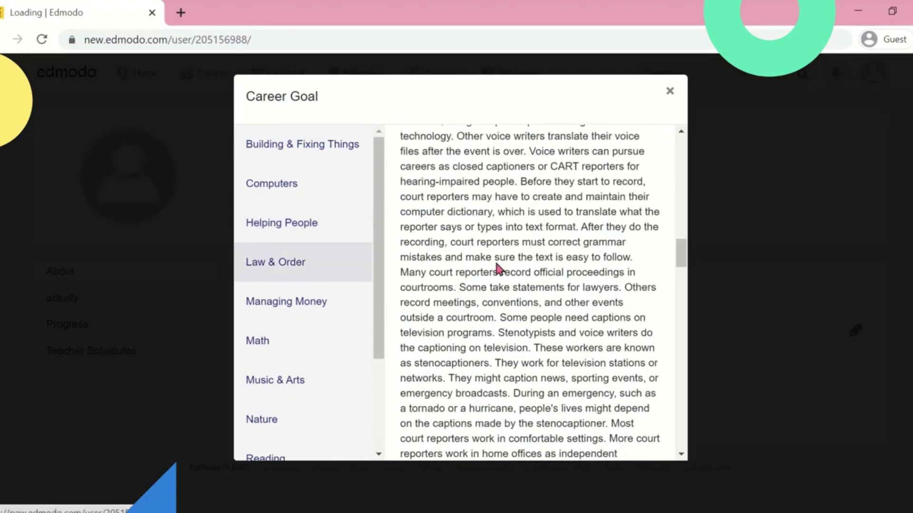
{"action": "scroll", "coordinate": [556, 242], "scroll_direction": "up", "scroll_amount": 5}
{"action": "left_click_drag", "start_coordinate": [683, 198], "coordinate": [682, 149]}
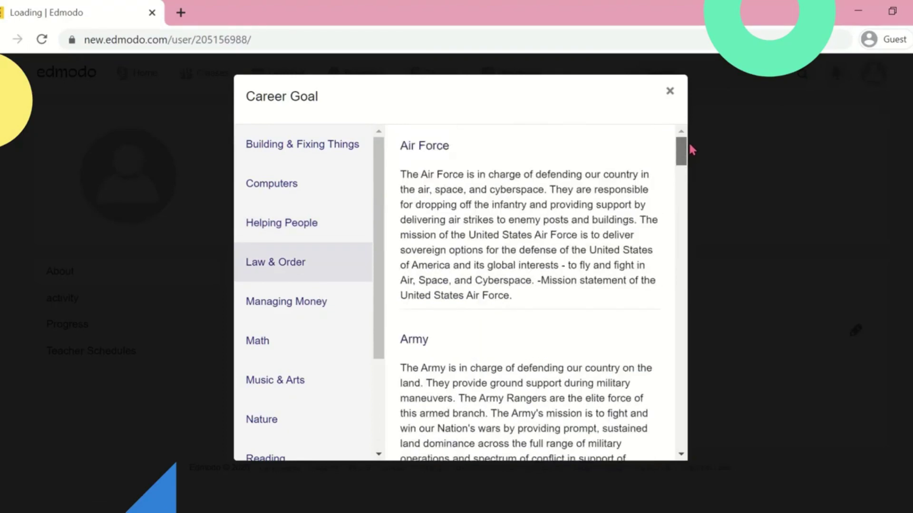
{"action": "scroll", "coordinate": [520, 236], "scroll_direction": "down", "scroll_amount": 6}
{"action": "scroll", "coordinate": [520, 235], "scroll_direction": "down", "scroll_amount": 10}
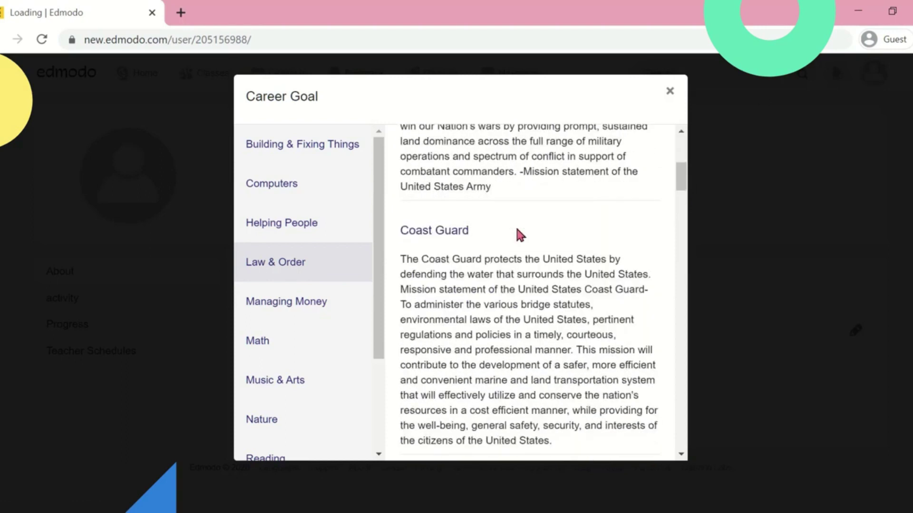
{"action": "scroll", "coordinate": [516, 227], "scroll_direction": "down", "scroll_amount": 12}
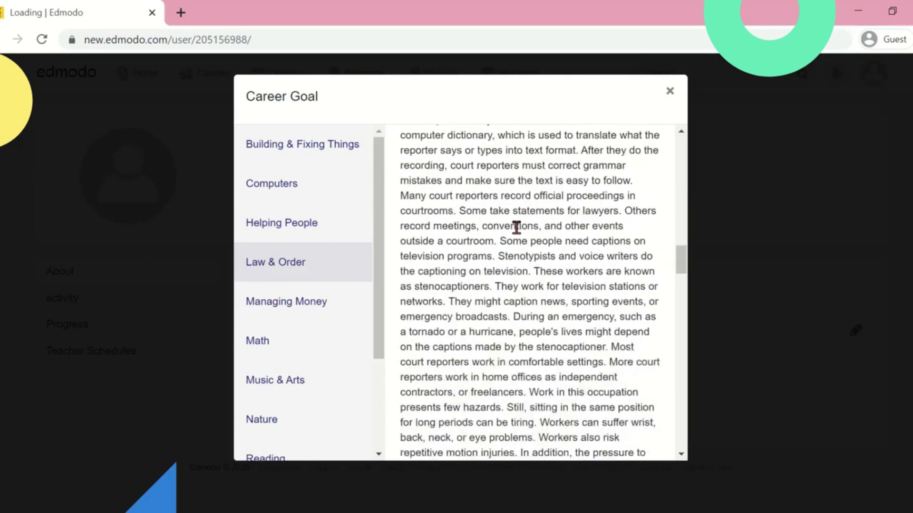
{"action": "scroll", "coordinate": [516, 227], "scroll_direction": "down", "scroll_amount": 3}
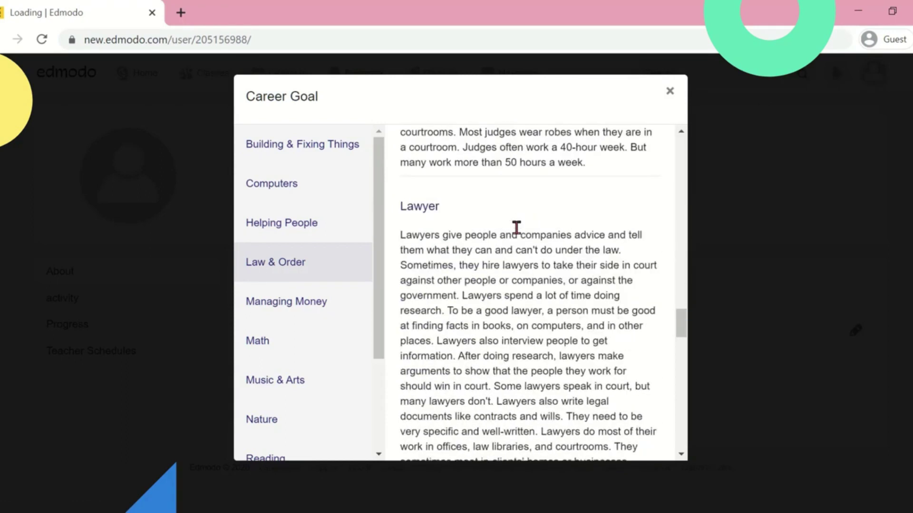
{"action": "left_click", "coordinate": [425, 213]}
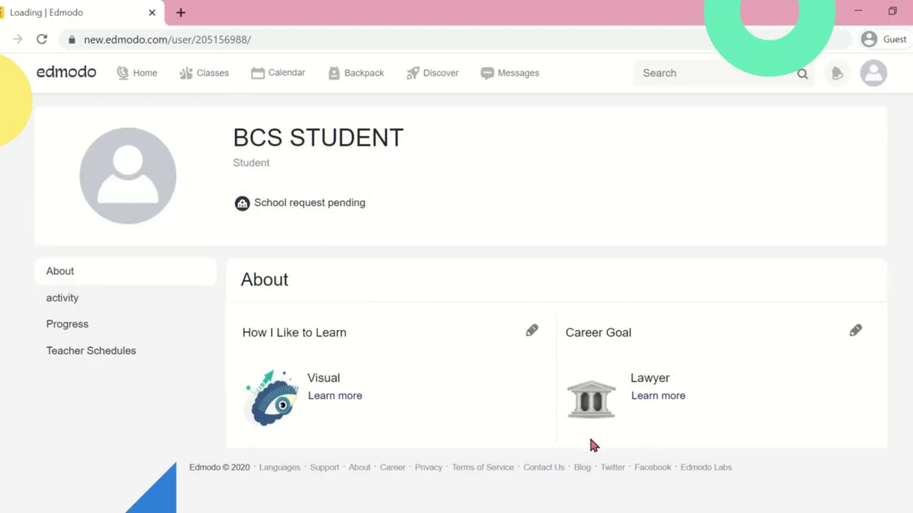
Browse the profile's activity posts and Replies, then Progress, ending on Teacher Schedules
{"action": "left_click", "coordinate": [58, 306]}
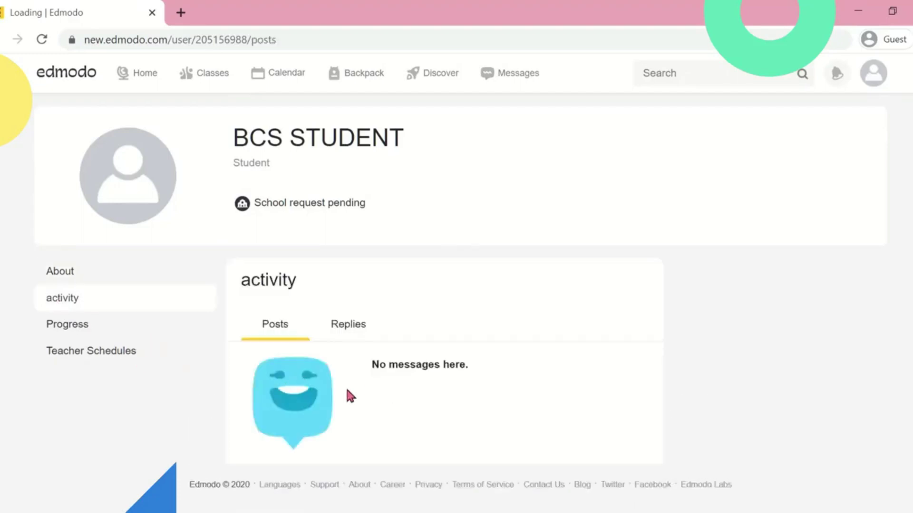
{"action": "left_click", "coordinate": [347, 332]}
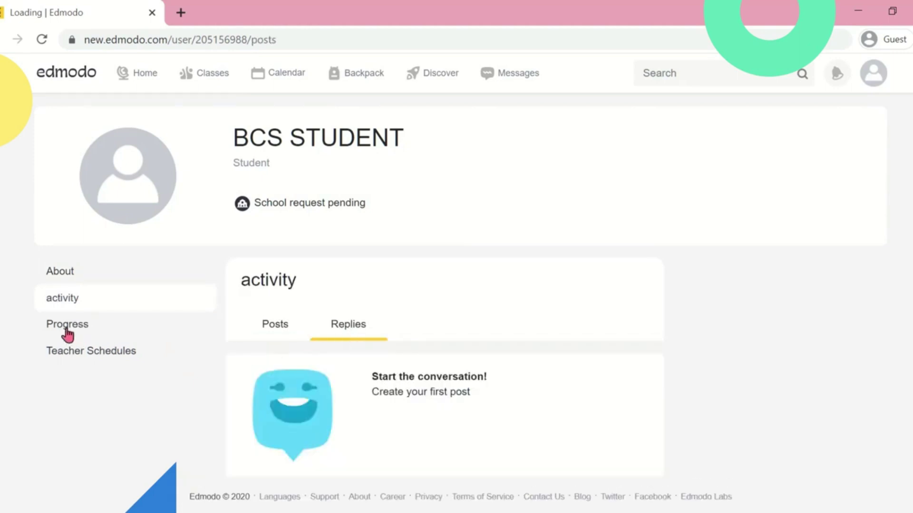
{"action": "left_click", "coordinate": [68, 329]}
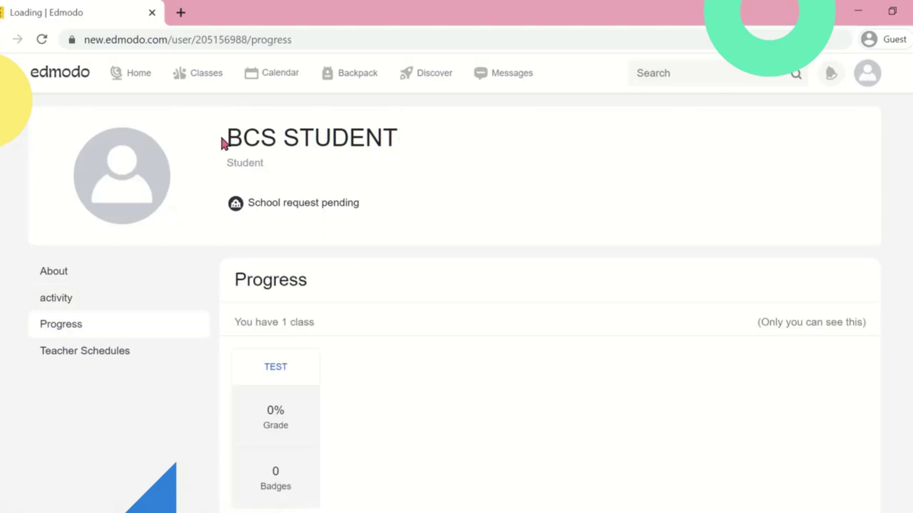
{"action": "mouse_move", "coordinate": [190, 80]}
{"action": "left_click", "coordinate": [82, 357]}
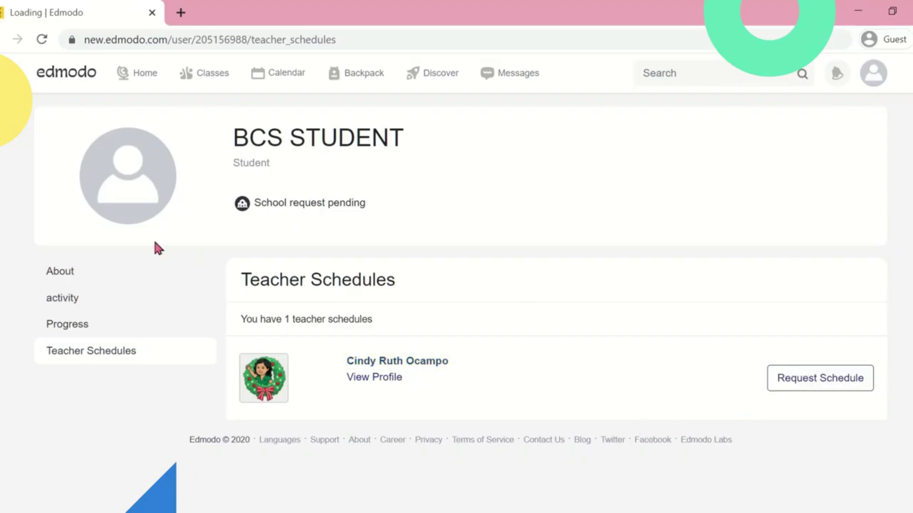
{"action": "mouse_move", "coordinate": [131, 191]}
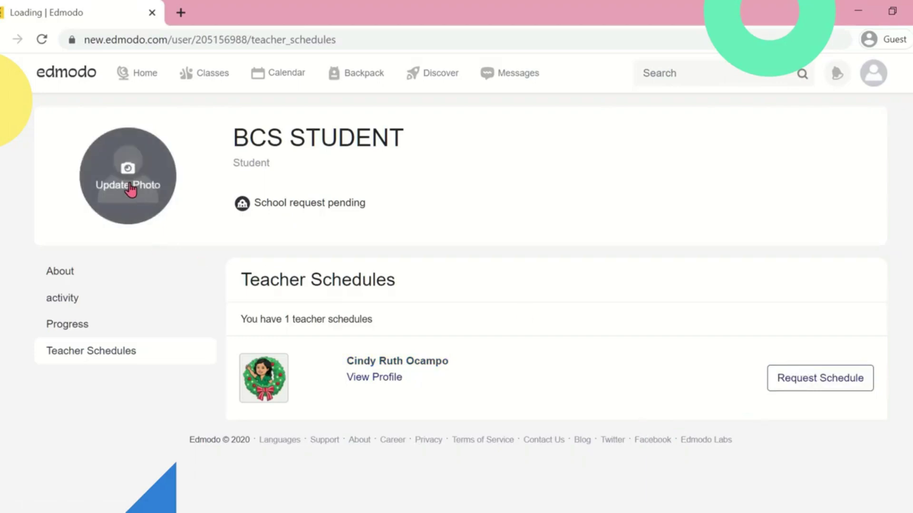
Start Update Photo and verify the account password, typed with the On-Screen Keyboard
{"action": "left_click", "coordinate": [132, 187]}
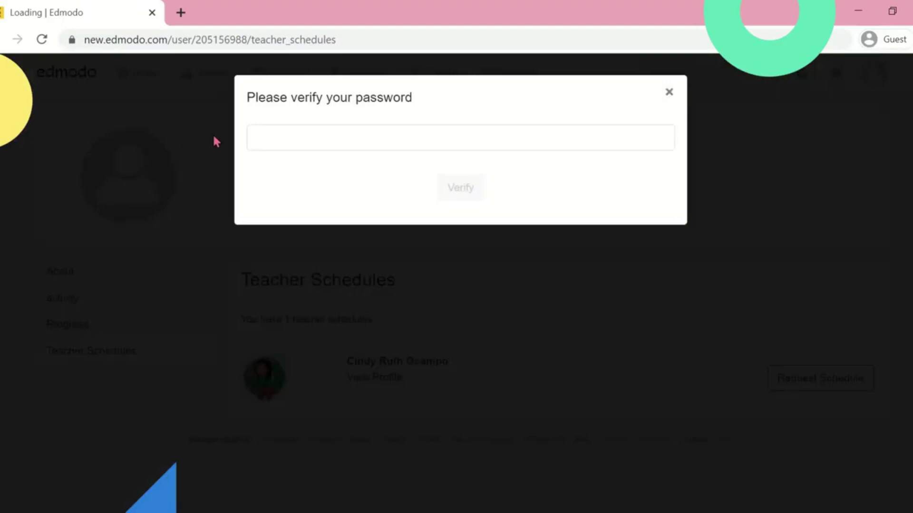
{"action": "left_click", "coordinate": [273, 132]}
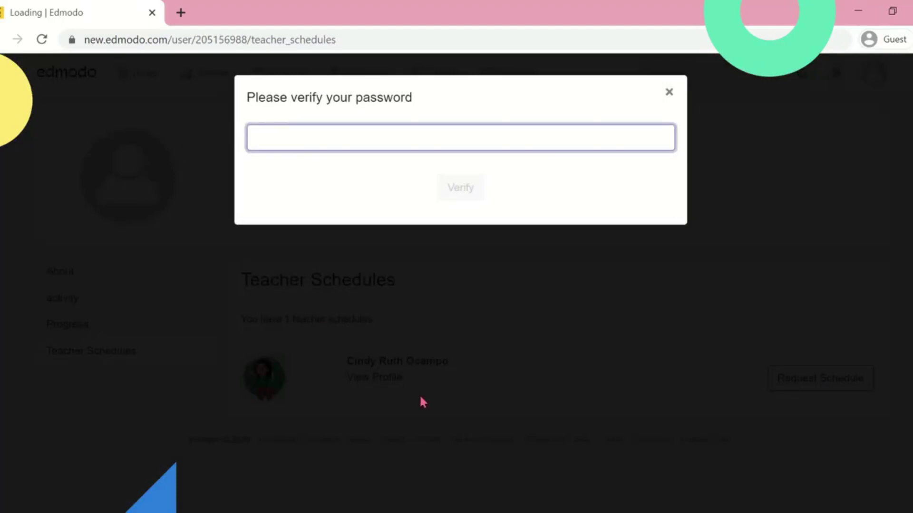
{"action": "key", "text": "ctrl+super+o"}
{"action": "left_click_drag", "start_coordinate": [279, 175], "coordinate": [305, 310]}
{"action": "left_click", "coordinate": [293, 142]}
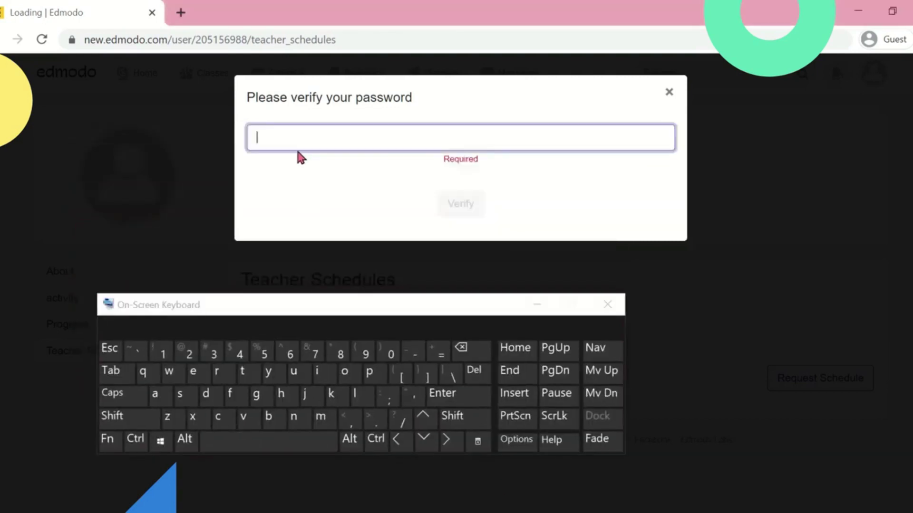
{"action": "left_click", "coordinate": [367, 351]}
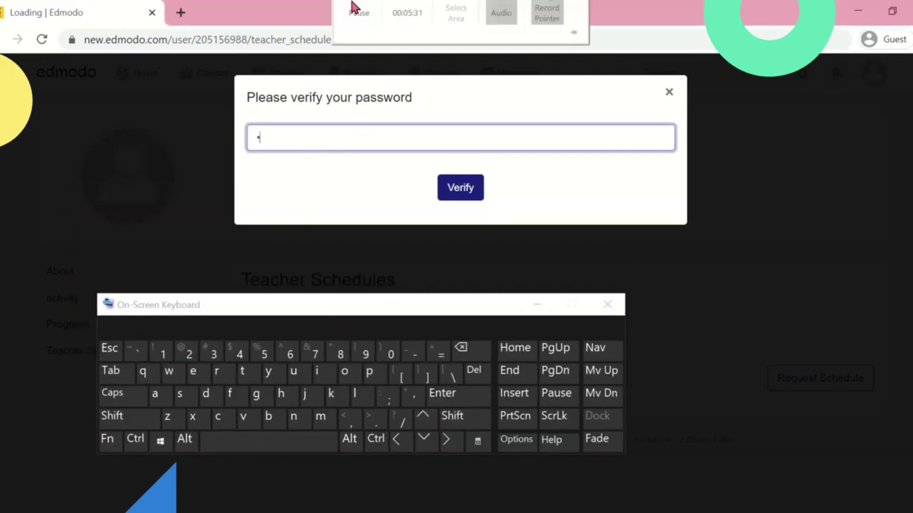
{"action": "left_click", "coordinate": [358, 19]}
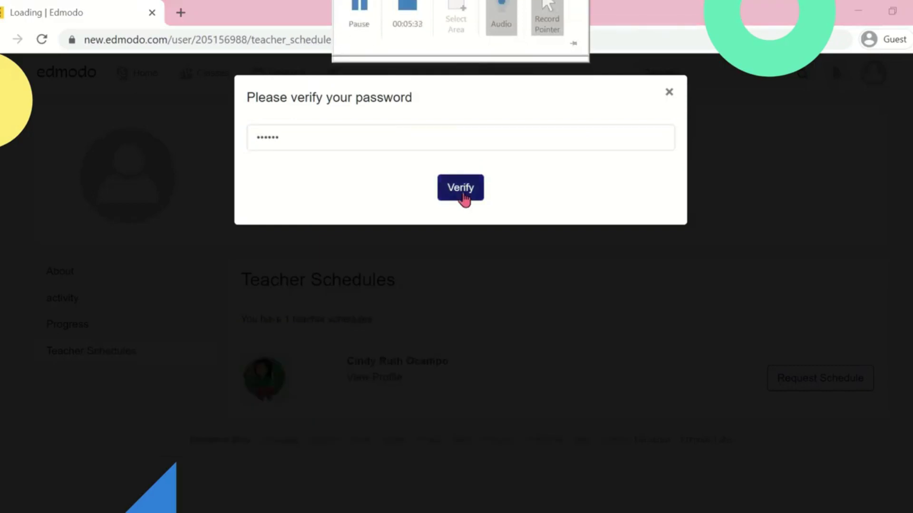
{"action": "left_click", "coordinate": [462, 195]}
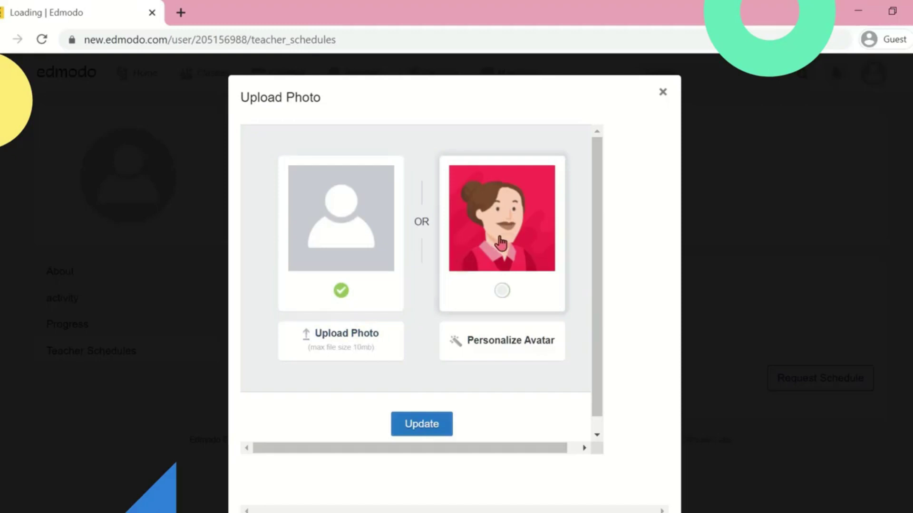
{"action": "left_click", "coordinate": [516, 341]}
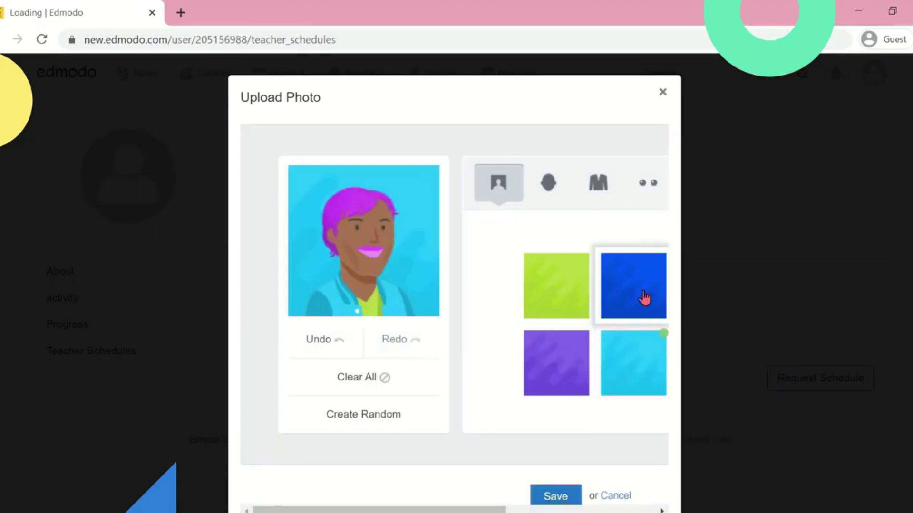
{"action": "left_click", "coordinate": [643, 292]}
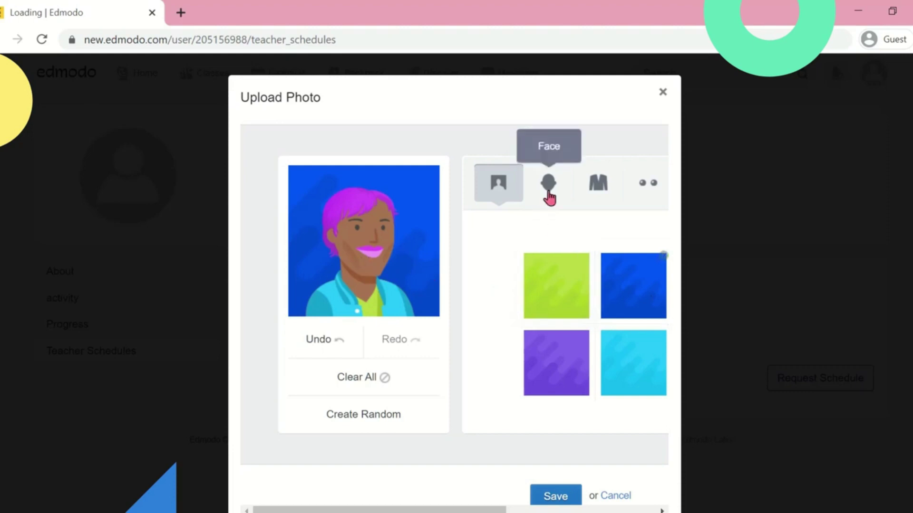
{"action": "left_click", "coordinate": [549, 196]}
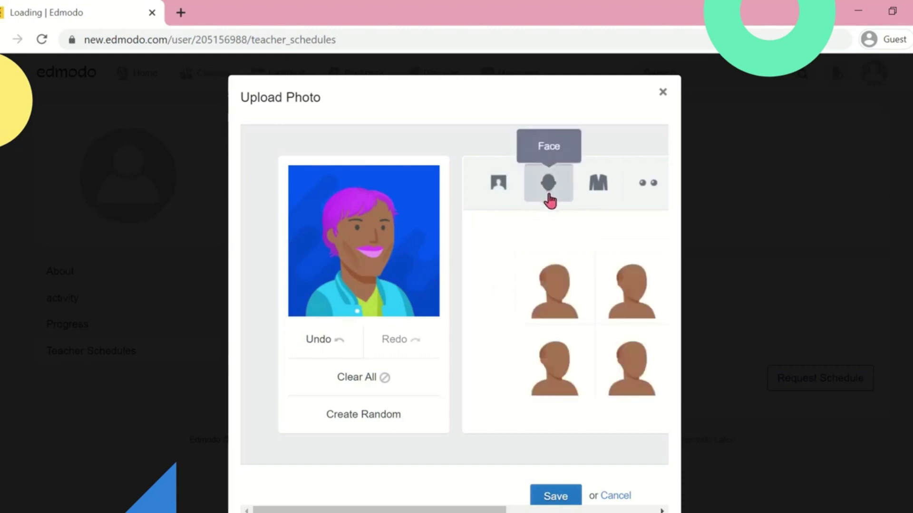
{"action": "scroll", "coordinate": [465, 340], "scroll_direction": "down", "scroll_amount": 1}
{"action": "scroll", "coordinate": [465, 341], "scroll_direction": "up", "scroll_amount": 1}
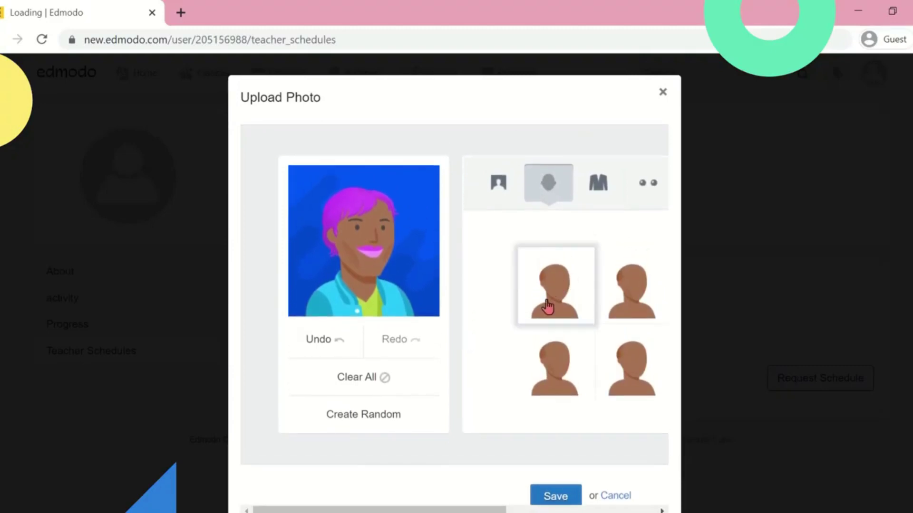
{"action": "left_click", "coordinate": [597, 198]}
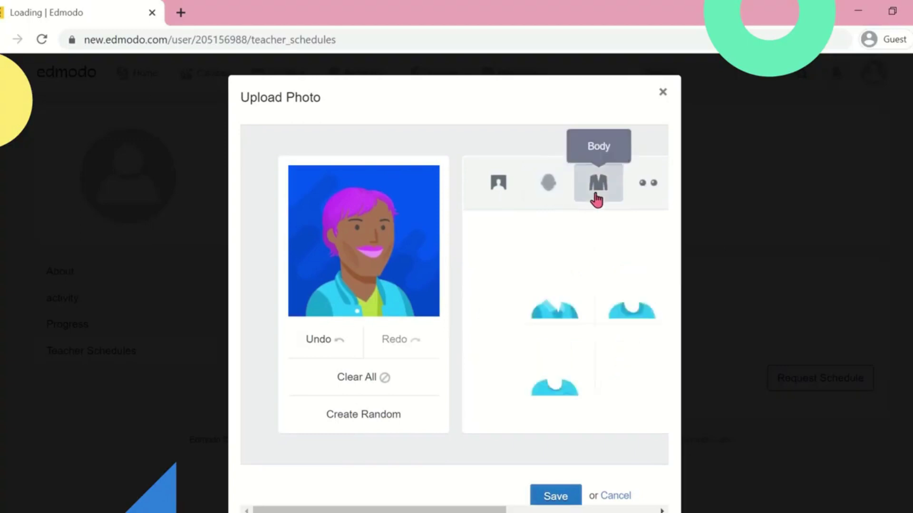
{"action": "left_click", "coordinate": [627, 308]}
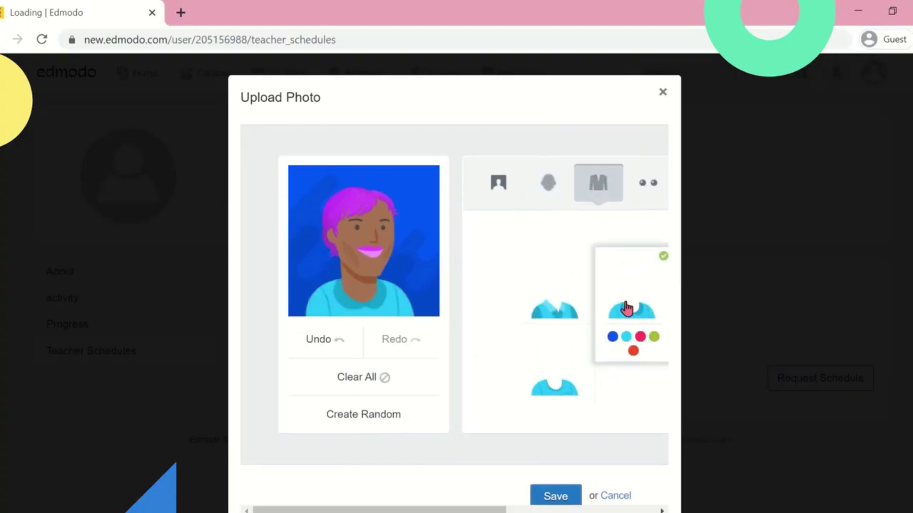
{"action": "left_click", "coordinate": [644, 191]}
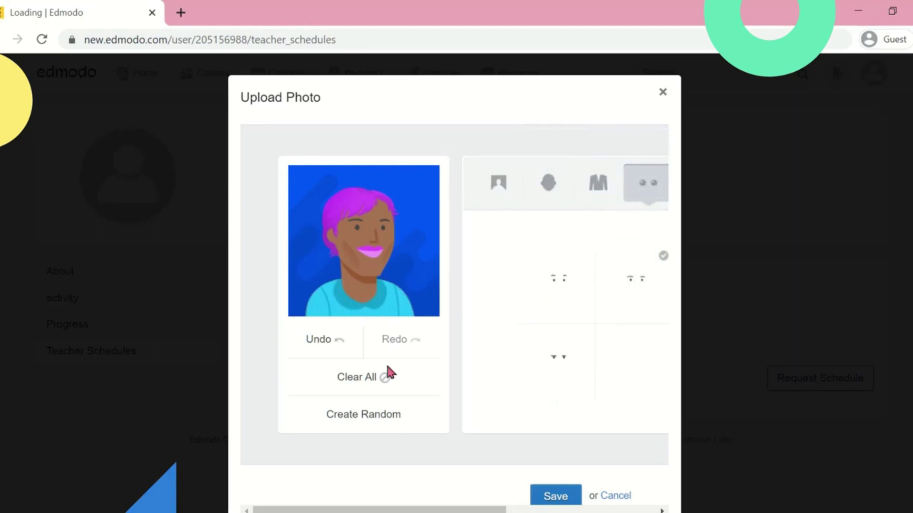
{"action": "left_click", "coordinate": [357, 415]}
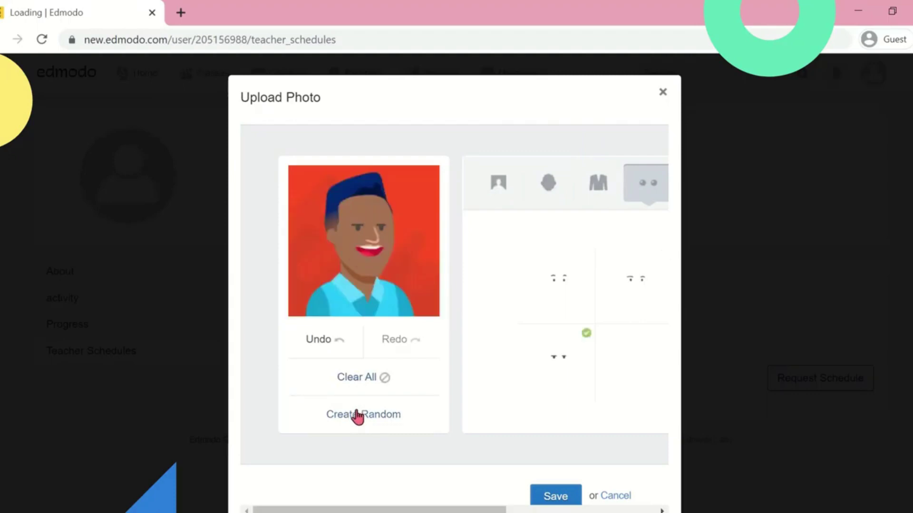
{"action": "left_click", "coordinate": [358, 415]}
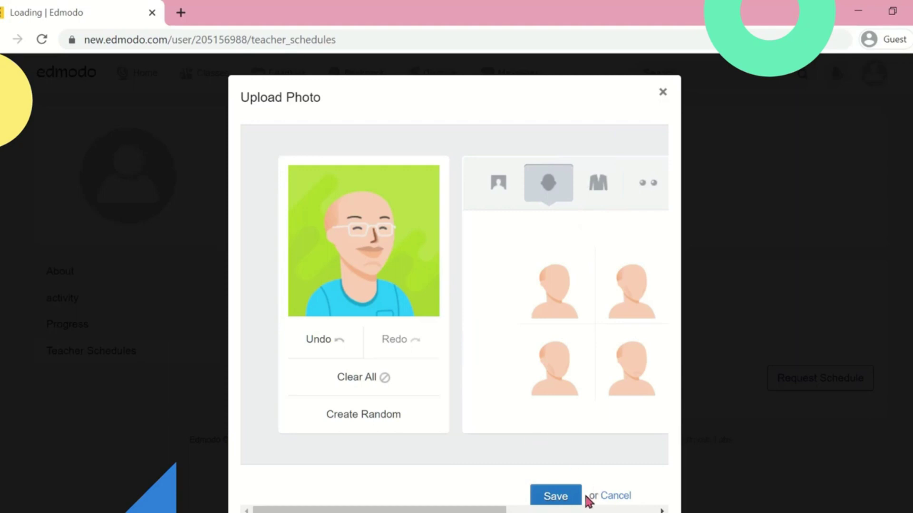
{"action": "left_click", "coordinate": [369, 378]}
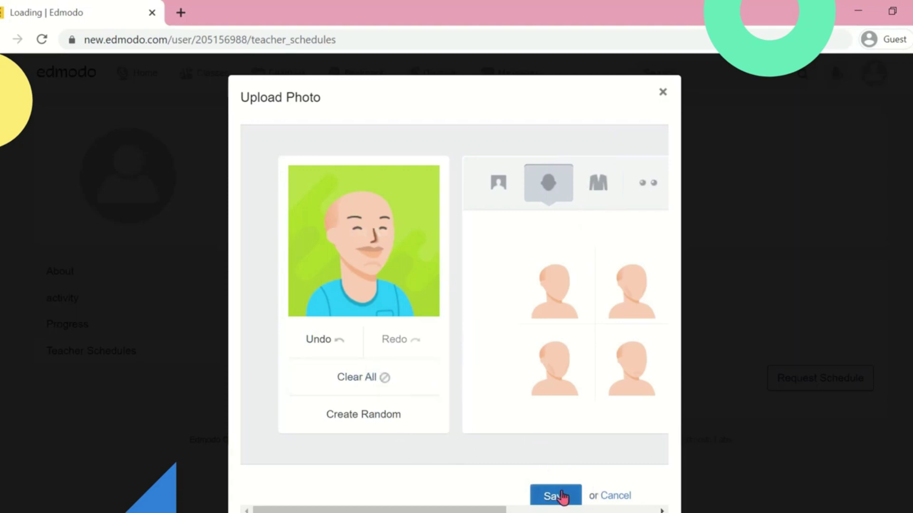
{"action": "left_click", "coordinate": [614, 495]}
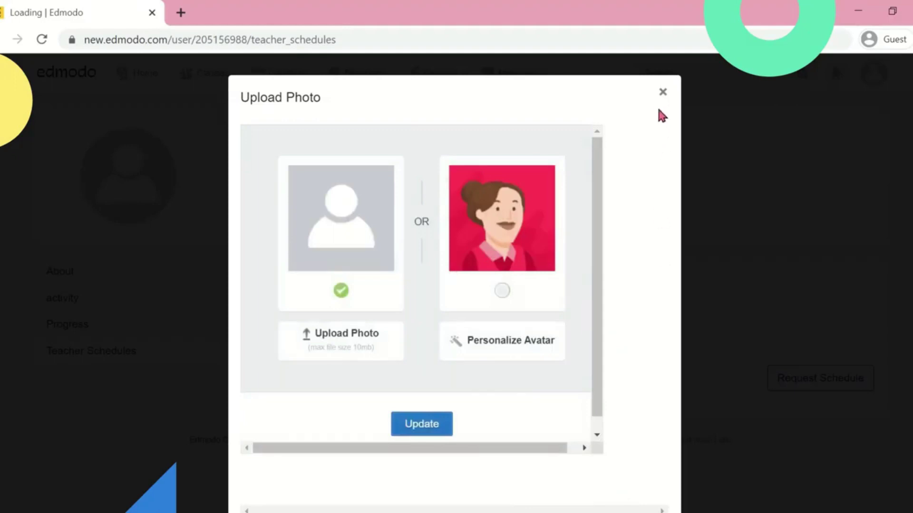
Close the profile photo dialog and go to Settings from the account menu
{"action": "left_click", "coordinate": [662, 93]}
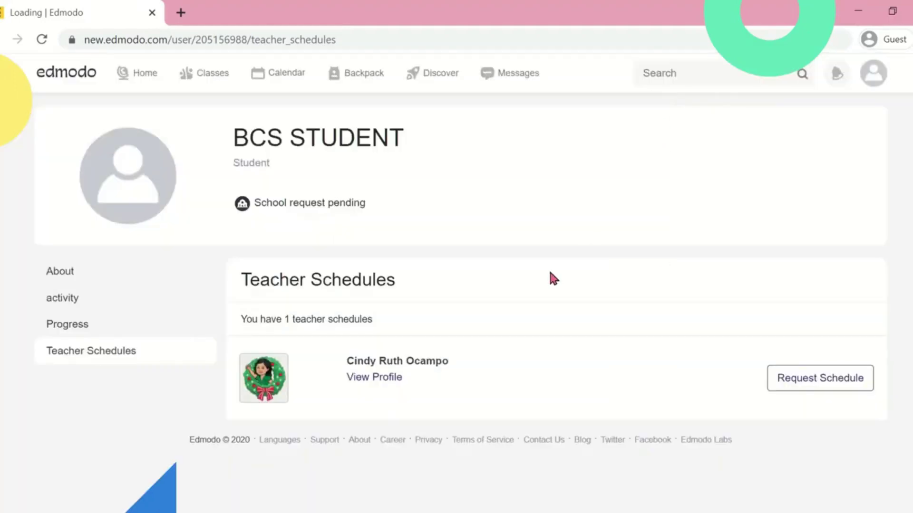
{"action": "left_click", "coordinate": [871, 78]}
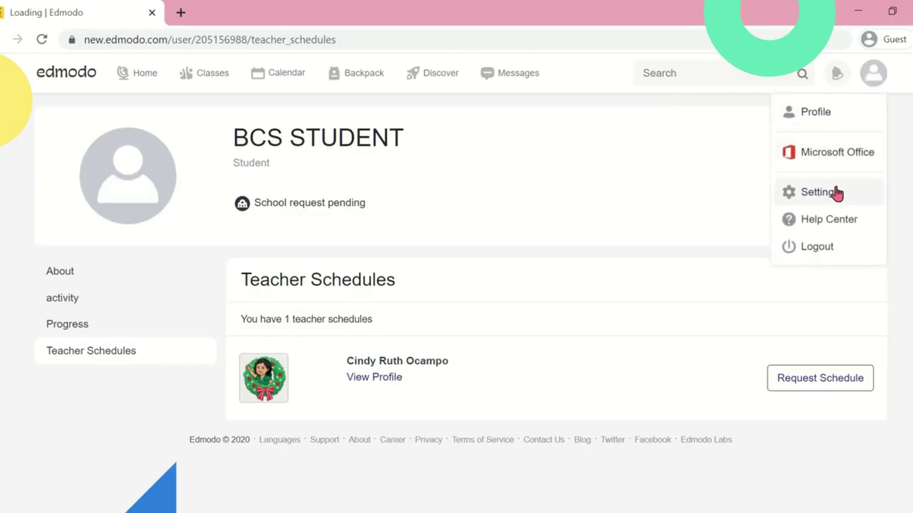
{"action": "left_click", "coordinate": [830, 192]}
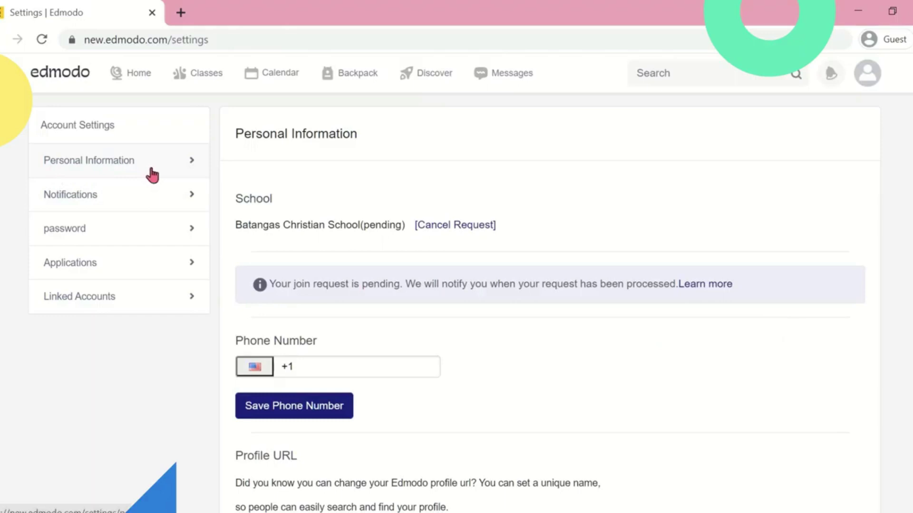
Set the phone number's country code to the Philippines, +63
{"action": "scroll", "coordinate": [374, 147], "scroll_direction": "down", "scroll_amount": 3}
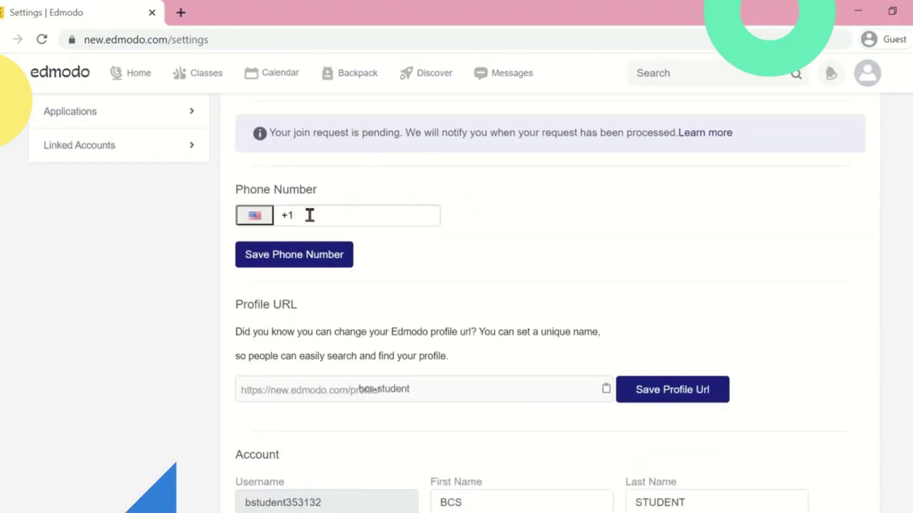
{"action": "left_click", "coordinate": [254, 218]}
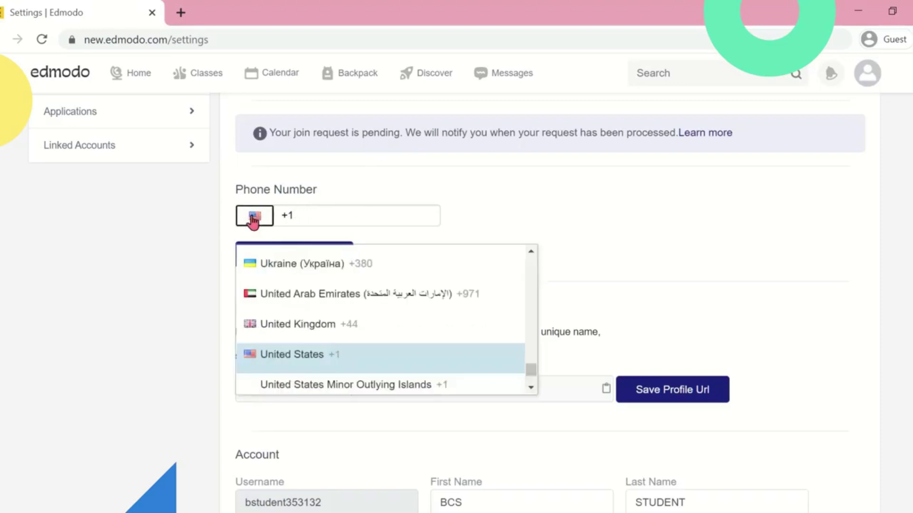
{"action": "scroll", "coordinate": [529, 280], "scroll_direction": "up", "scroll_amount": 10}
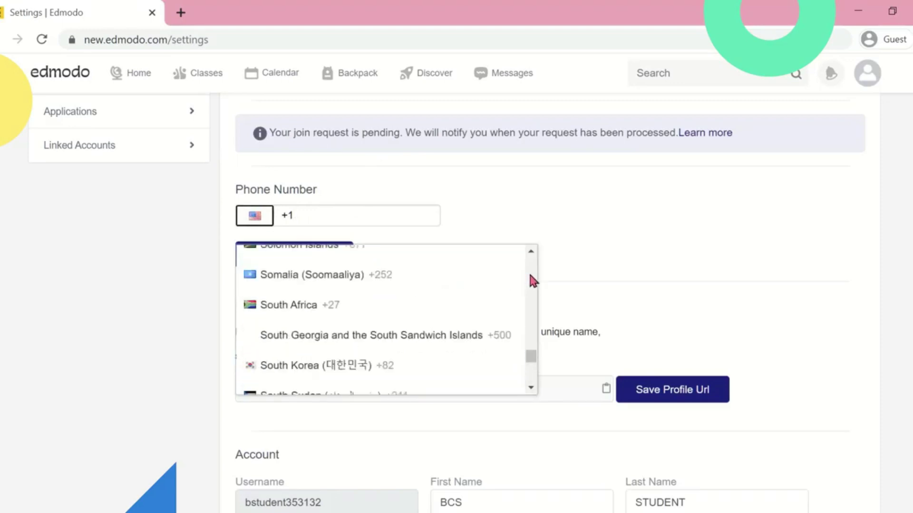
{"action": "scroll", "coordinate": [530, 279], "scroll_direction": "up", "scroll_amount": 10}
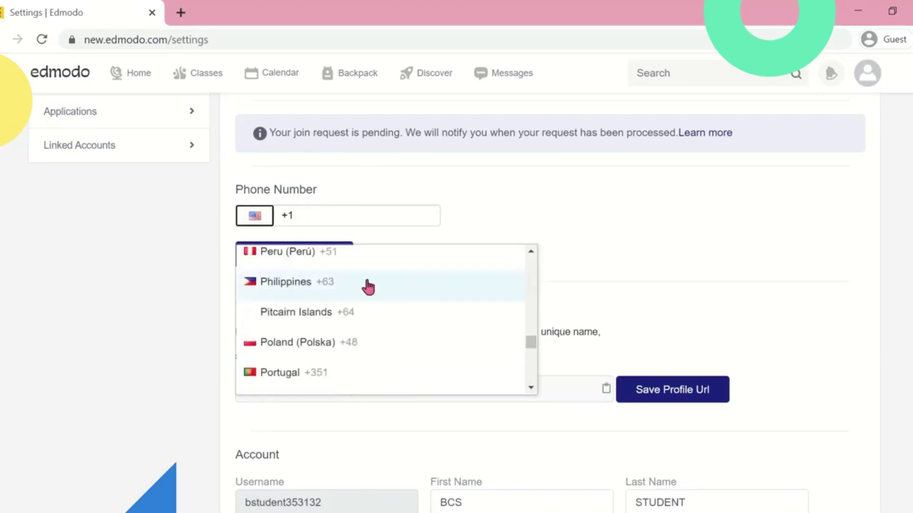
{"action": "left_click", "coordinate": [368, 286]}
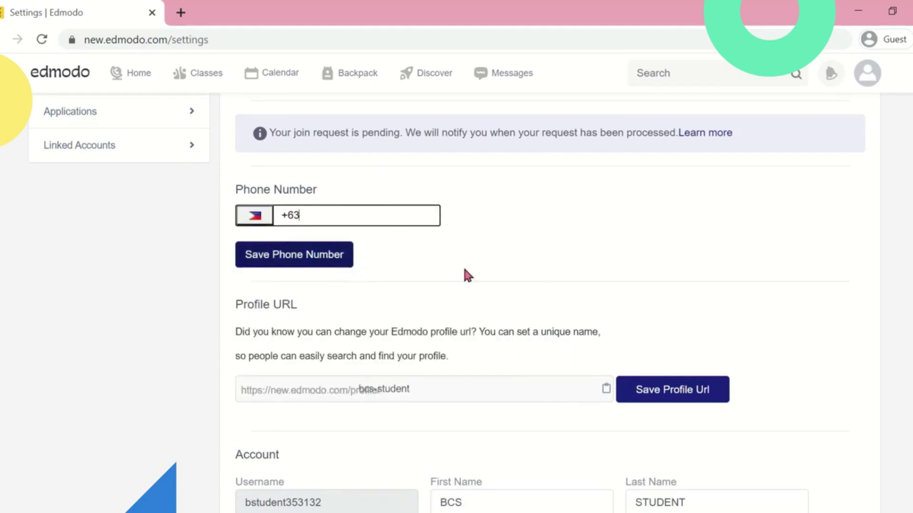
{"action": "scroll", "coordinate": [527, 266], "scroll_direction": "down", "scroll_amount": 3}
{"action": "left_click", "coordinate": [453, 243]}
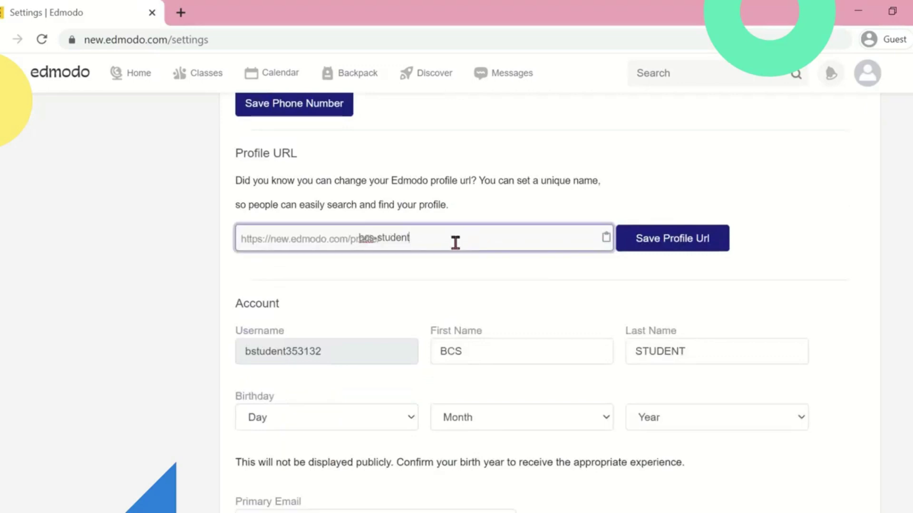
{"action": "left_click_drag", "start_coordinate": [429, 235], "coordinate": [356, 235]}
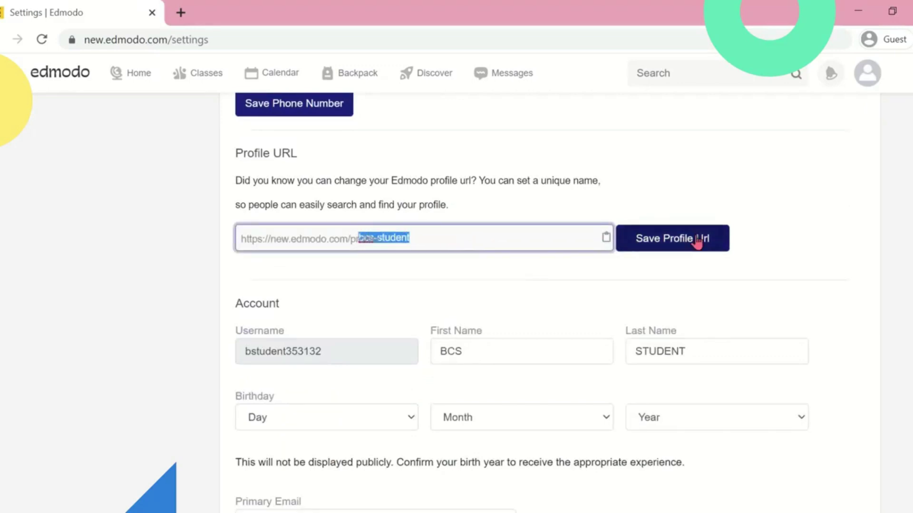
{"action": "scroll", "coordinate": [536, 290], "scroll_direction": "down", "scroll_amount": 2}
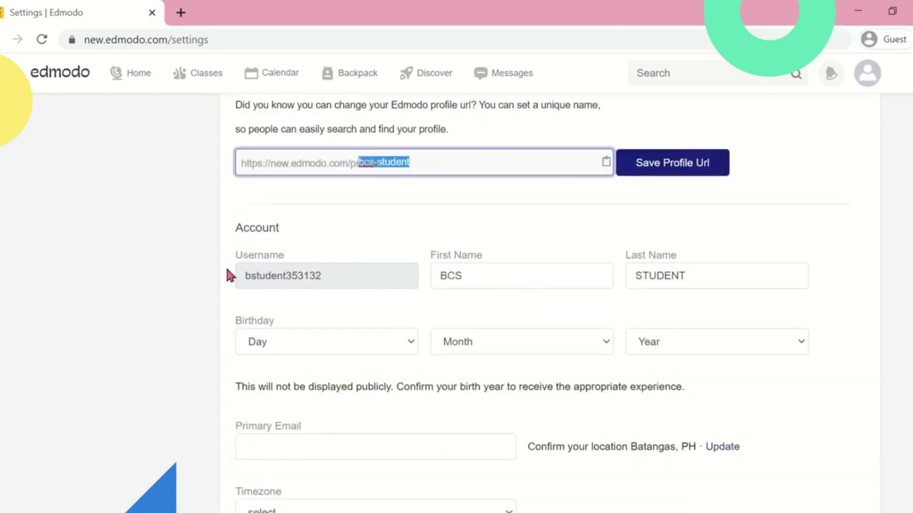
{"action": "left_click", "coordinate": [500, 272]}
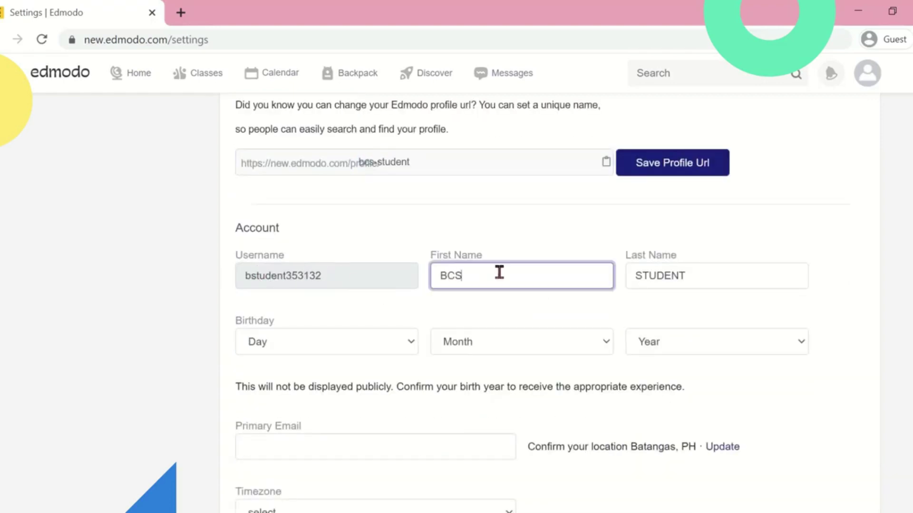
{"action": "left_click", "coordinate": [716, 276]}
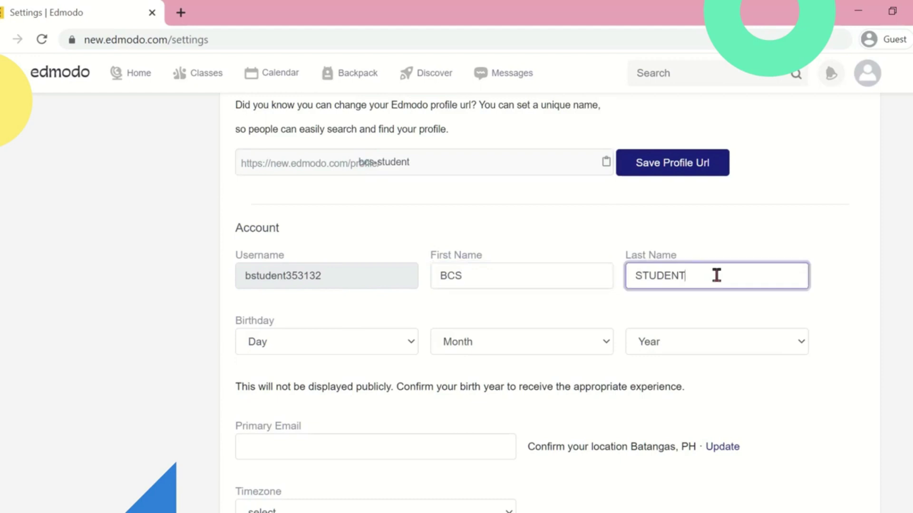
{"action": "left_click", "coordinate": [573, 276]}
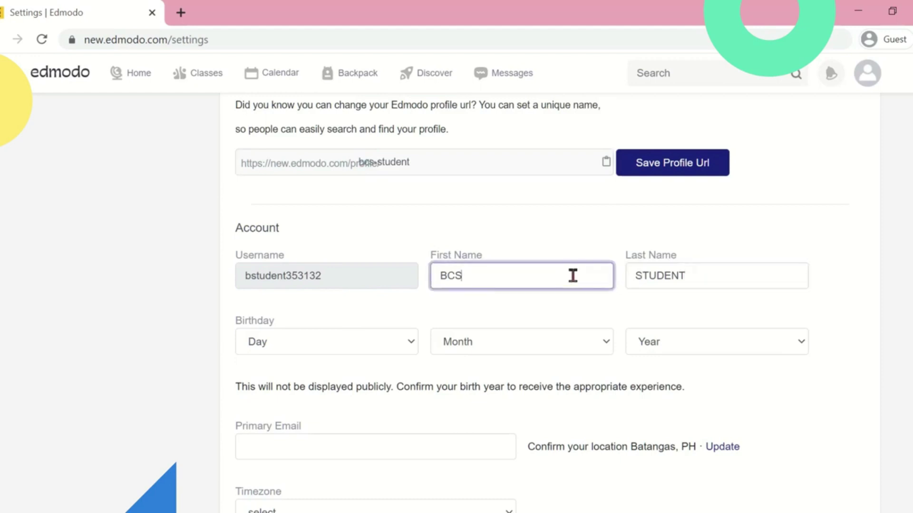
{"action": "scroll", "coordinate": [396, 304], "scroll_direction": "down", "scroll_amount": 2}
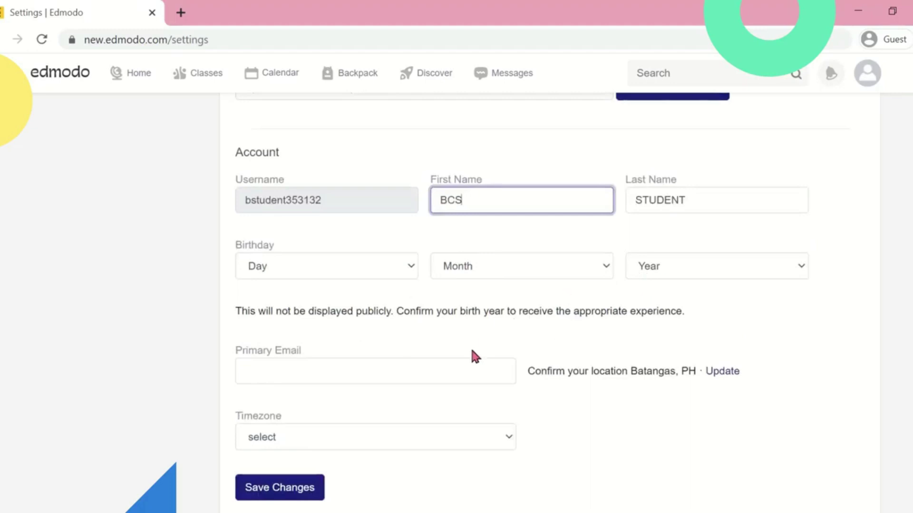
{"action": "left_click", "coordinate": [474, 367]}
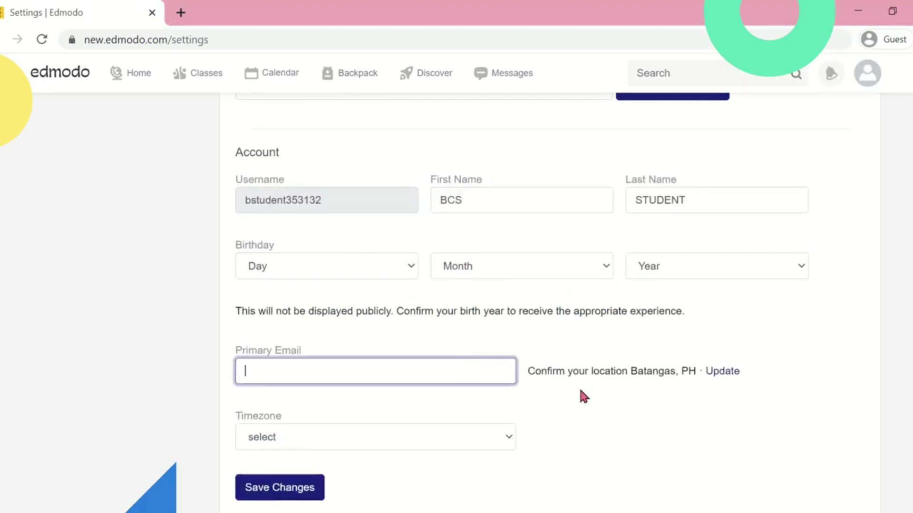
{"action": "scroll", "coordinate": [580, 390], "scroll_direction": "down", "scroll_amount": 2}
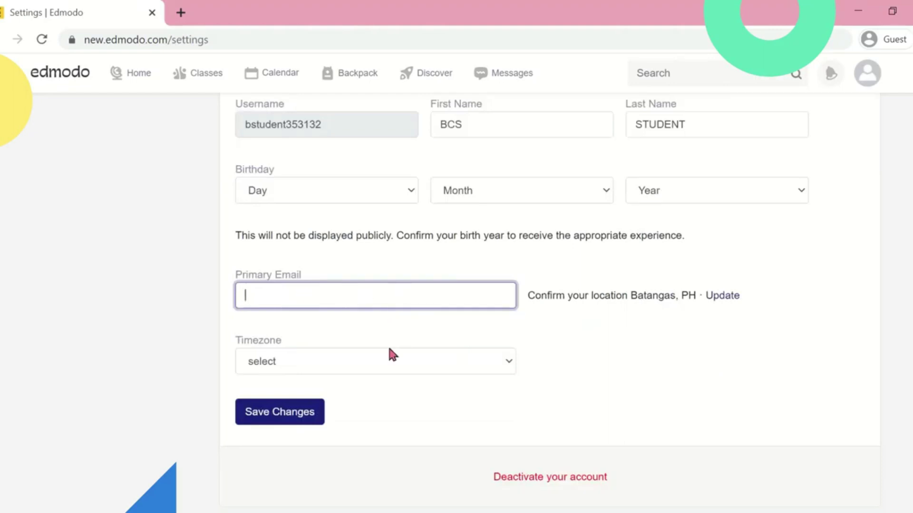
Choose Hong Kong Time (UTC +8:00) as the timezone and save, confirming with the password
{"action": "left_click", "coordinate": [392, 357]}
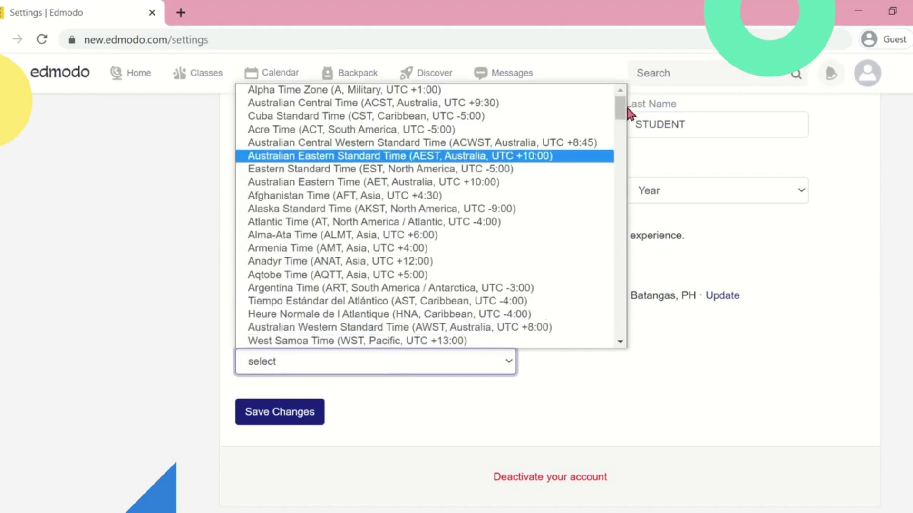
{"action": "left_click_drag", "start_coordinate": [620, 108], "coordinate": [622, 202]}
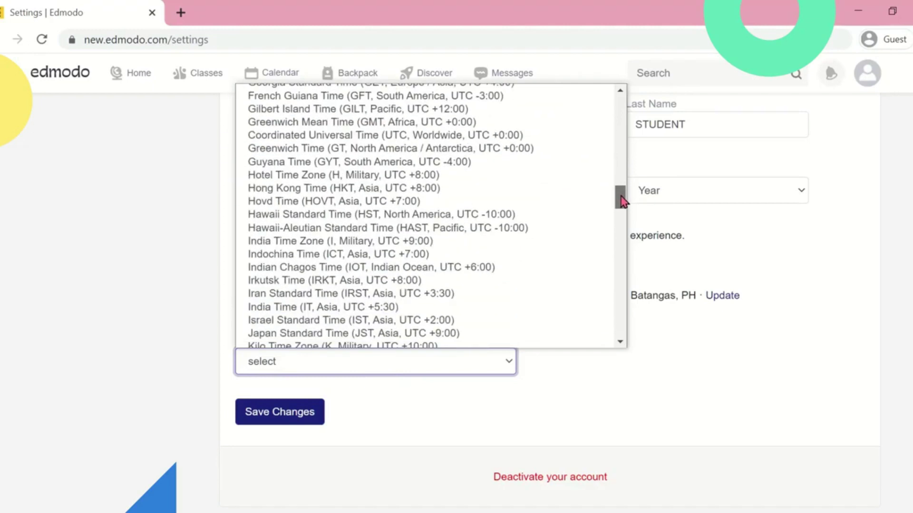
{"action": "left_click", "coordinate": [391, 189]}
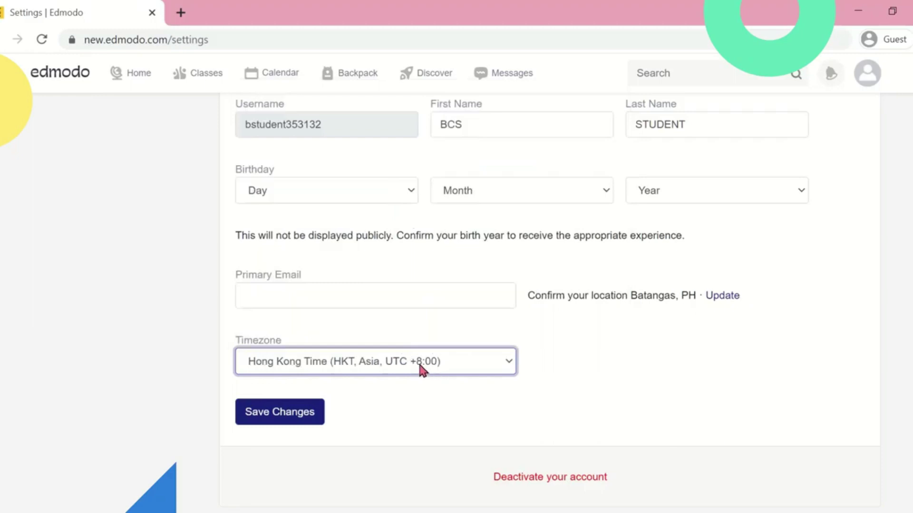
{"action": "left_click", "coordinate": [300, 413]}
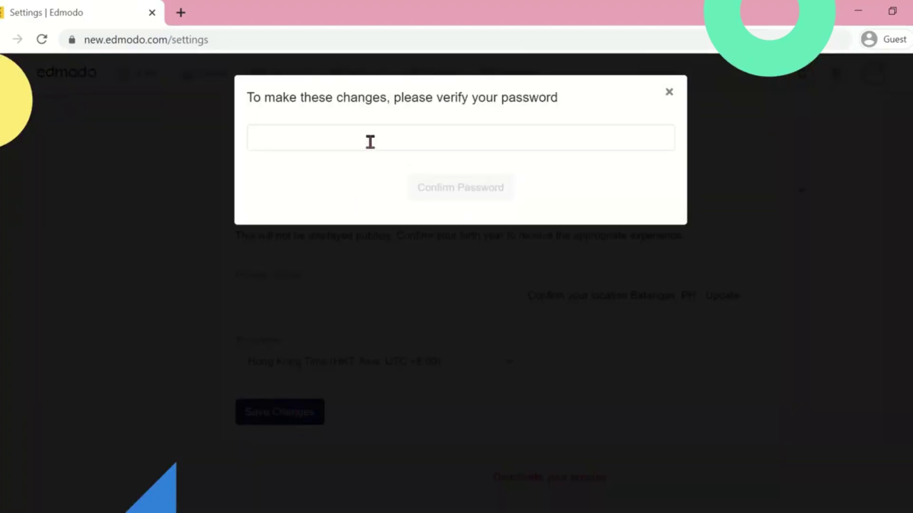
{"action": "left_click", "coordinate": [355, 36]}
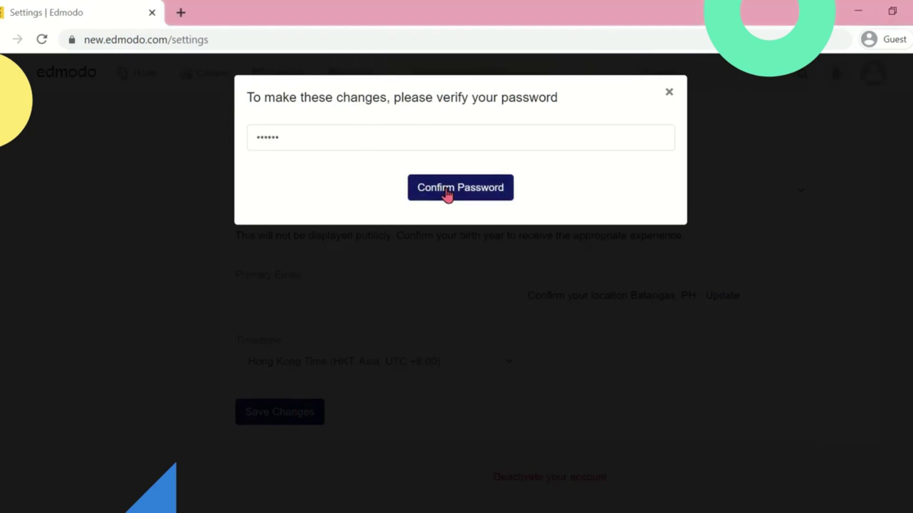
{"action": "left_click", "coordinate": [447, 193]}
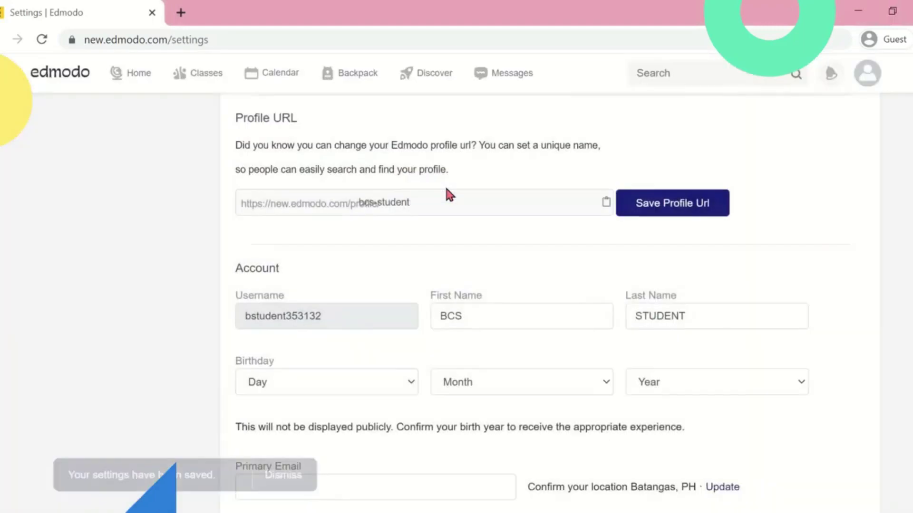
{"action": "scroll", "coordinate": [244, 257], "scroll_direction": "up", "scroll_amount": 7}
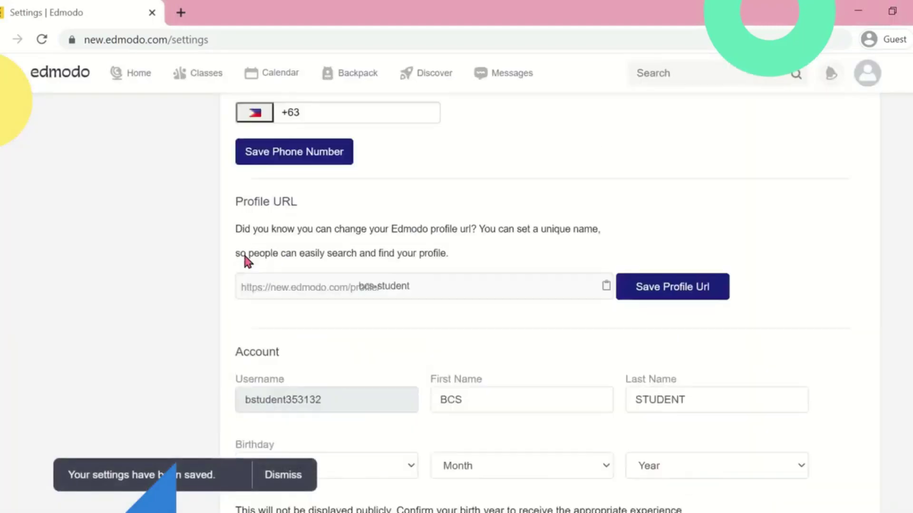
{"action": "left_click", "coordinate": [114, 205]}
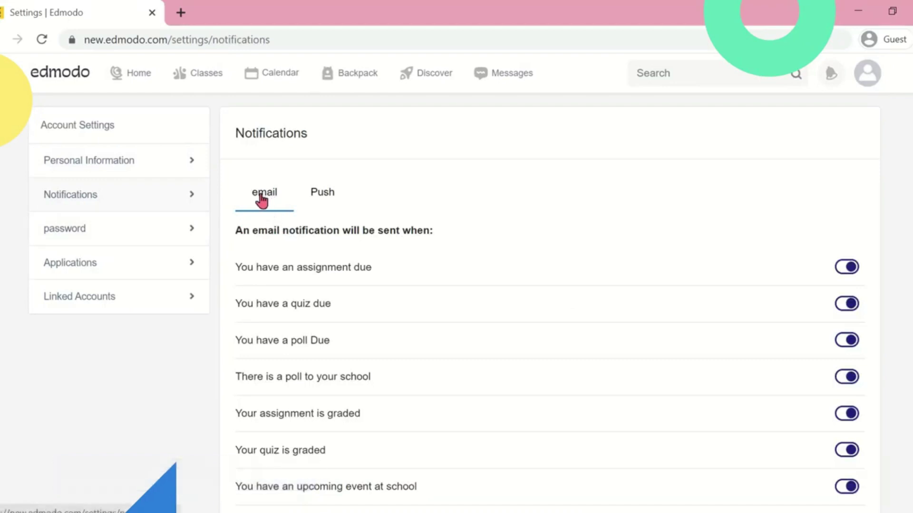
Toggle the email 'assignment due' alert off and back on
{"action": "scroll", "coordinate": [646, 314], "scroll_direction": "down", "scroll_amount": 6}
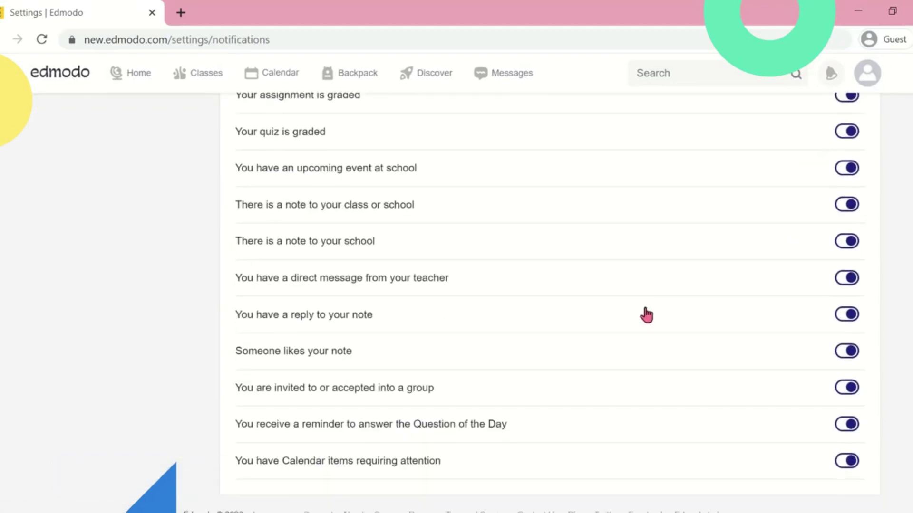
{"action": "scroll", "coordinate": [647, 315], "scroll_direction": "up", "scroll_amount": 6}
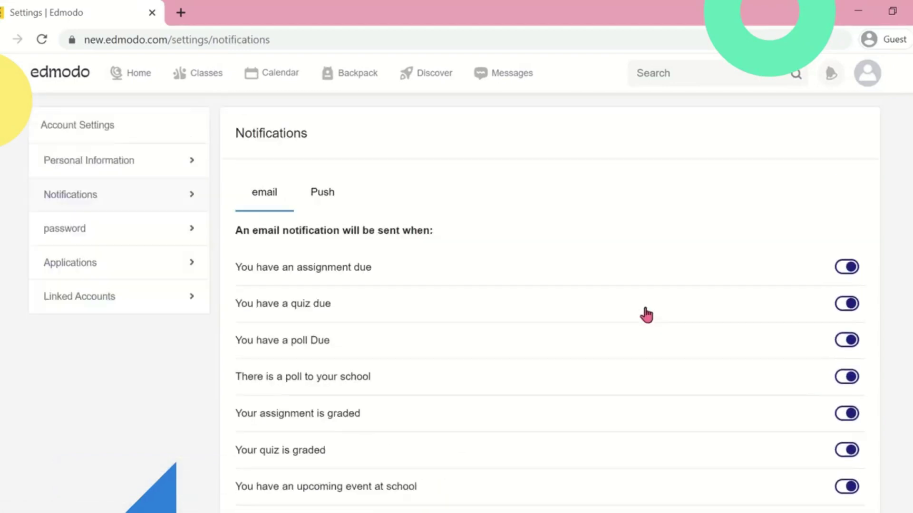
{"action": "left_click", "coordinate": [849, 271]}
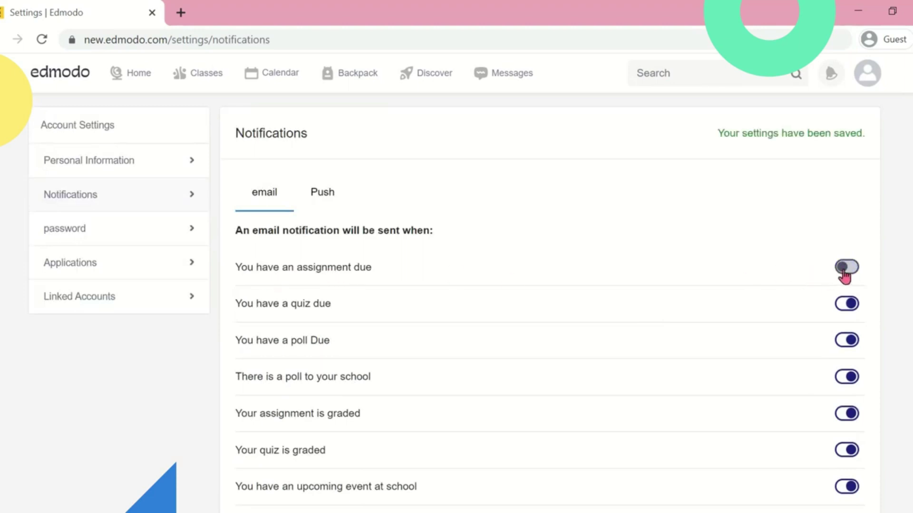
{"action": "left_click", "coordinate": [844, 274]}
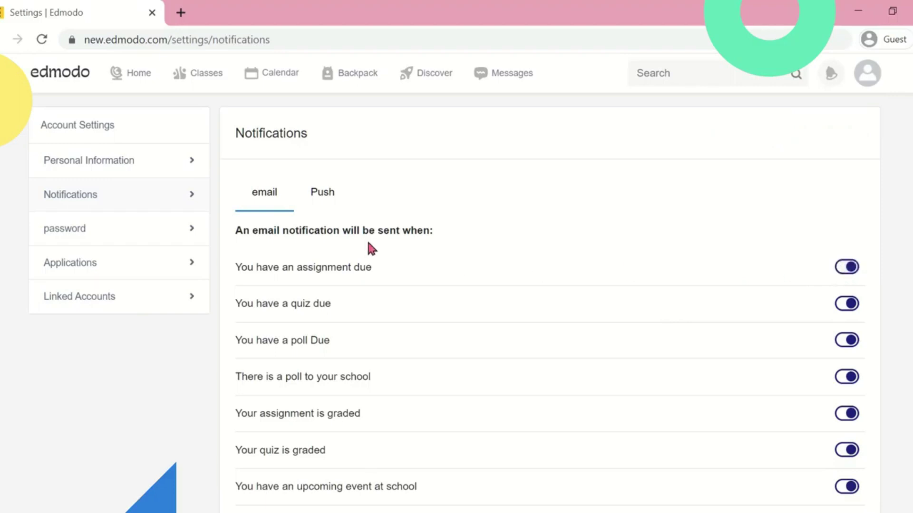
Switch on the Push alert 'You have an assignment due'
{"action": "left_click", "coordinate": [314, 195]}
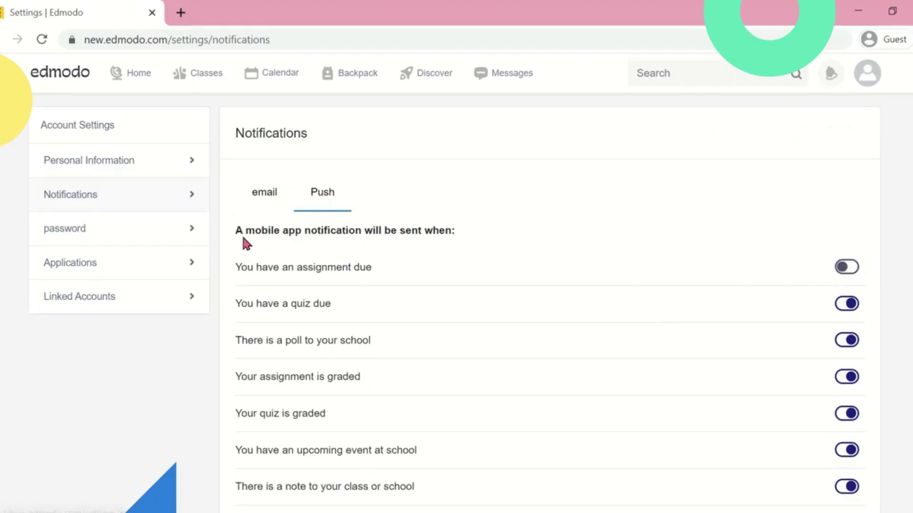
{"action": "left_click_drag", "start_coordinate": [245, 232], "coordinate": [307, 232]}
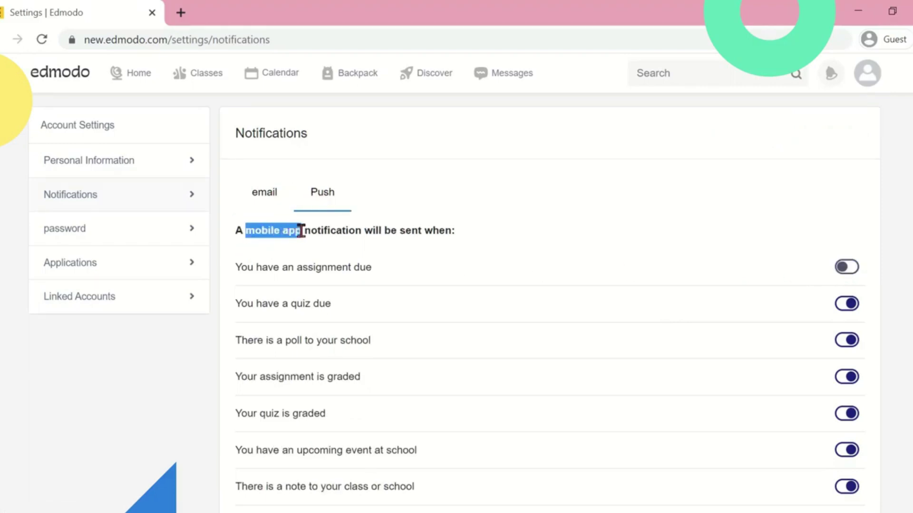
{"action": "left_click", "coordinate": [345, 243]}
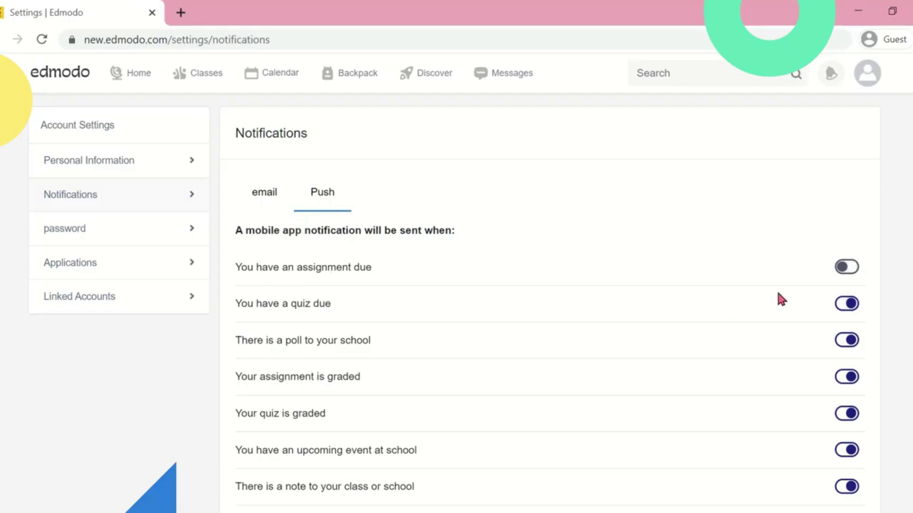
{"action": "scroll", "coordinate": [778, 294], "scroll_direction": "down", "scroll_amount": 4}
{"action": "scroll", "coordinate": [778, 294], "scroll_direction": "up", "scroll_amount": 4}
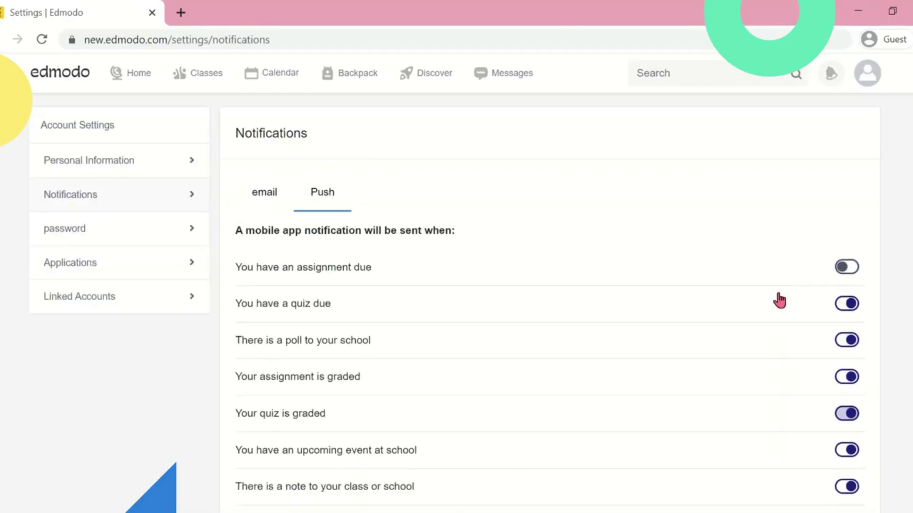
{"action": "left_click", "coordinate": [849, 270]}
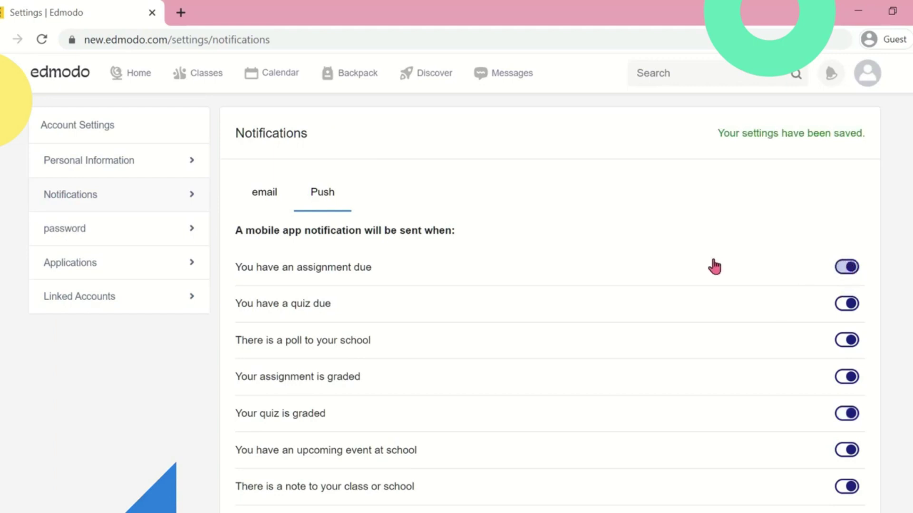
{"action": "left_click", "coordinate": [176, 231]}
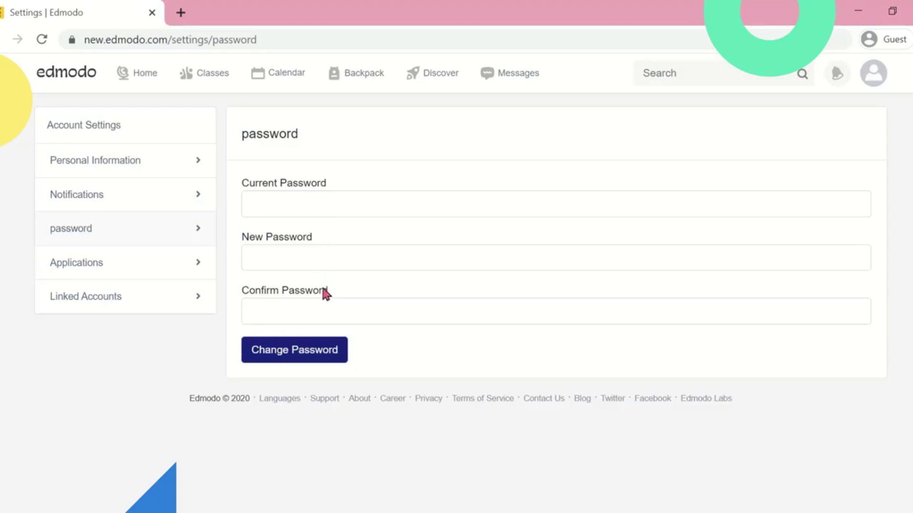
View the Applications and Linked Accounts settings pages, then return to the Home feed
{"action": "left_click", "coordinate": [145, 262]}
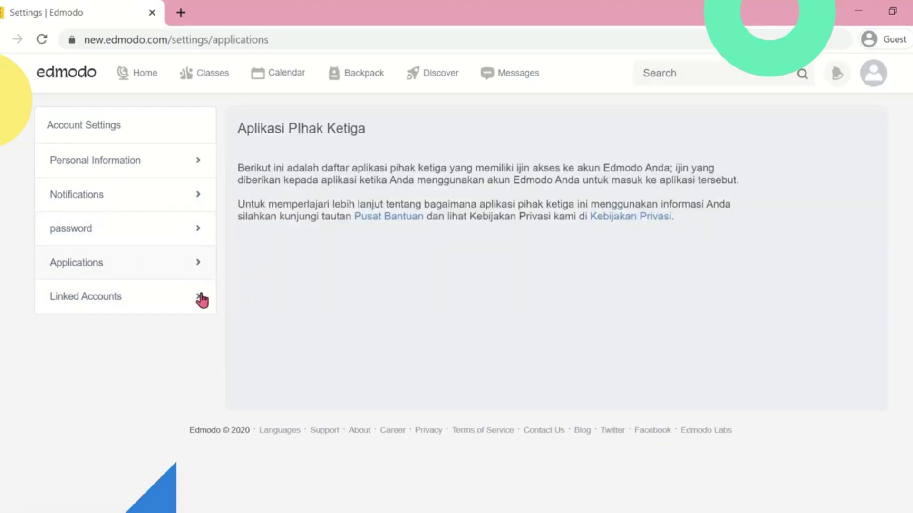
{"action": "left_click", "coordinate": [188, 305]}
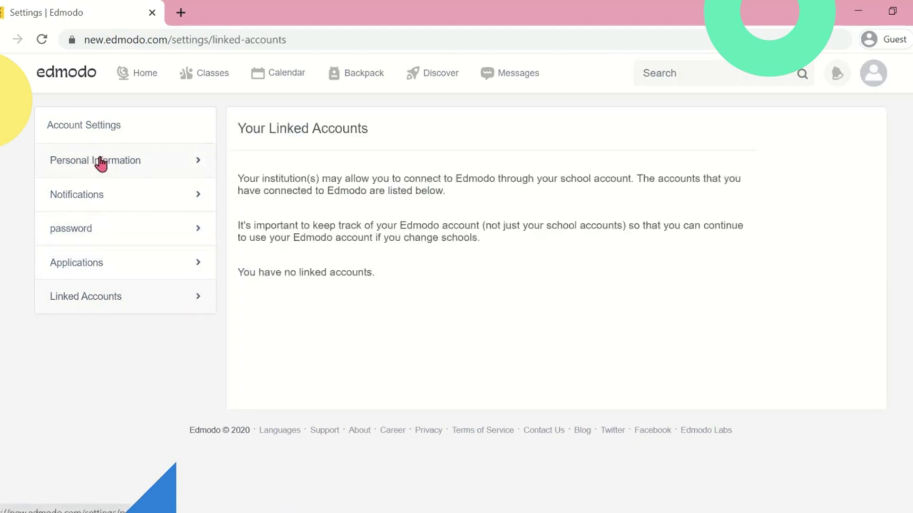
{"action": "left_click", "coordinate": [137, 76]}
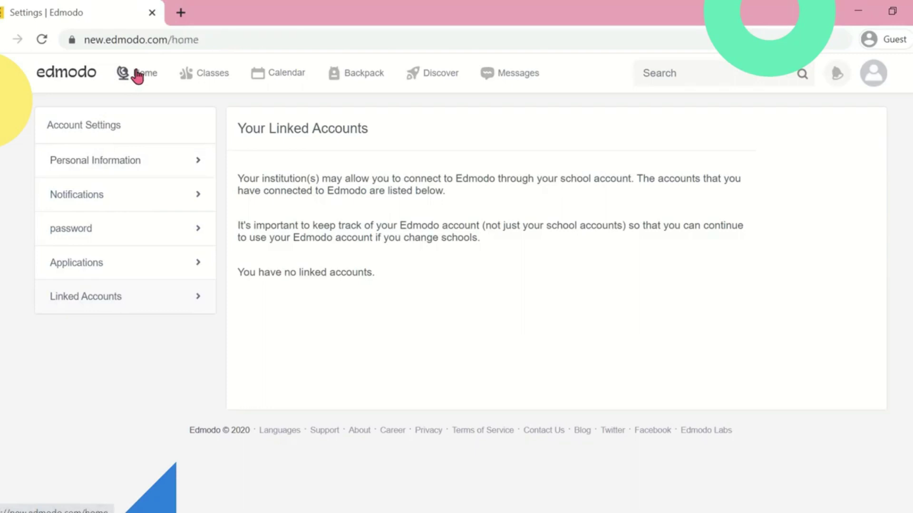